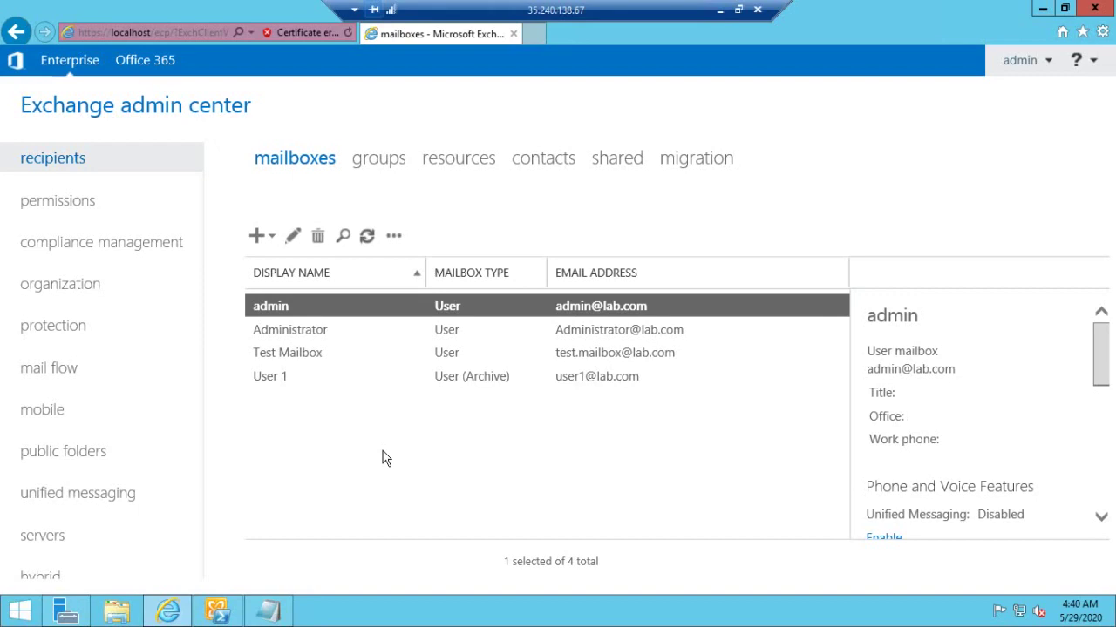
Select the Test Mailbox row in the mailboxes list to show its details pane.
click(296, 363)
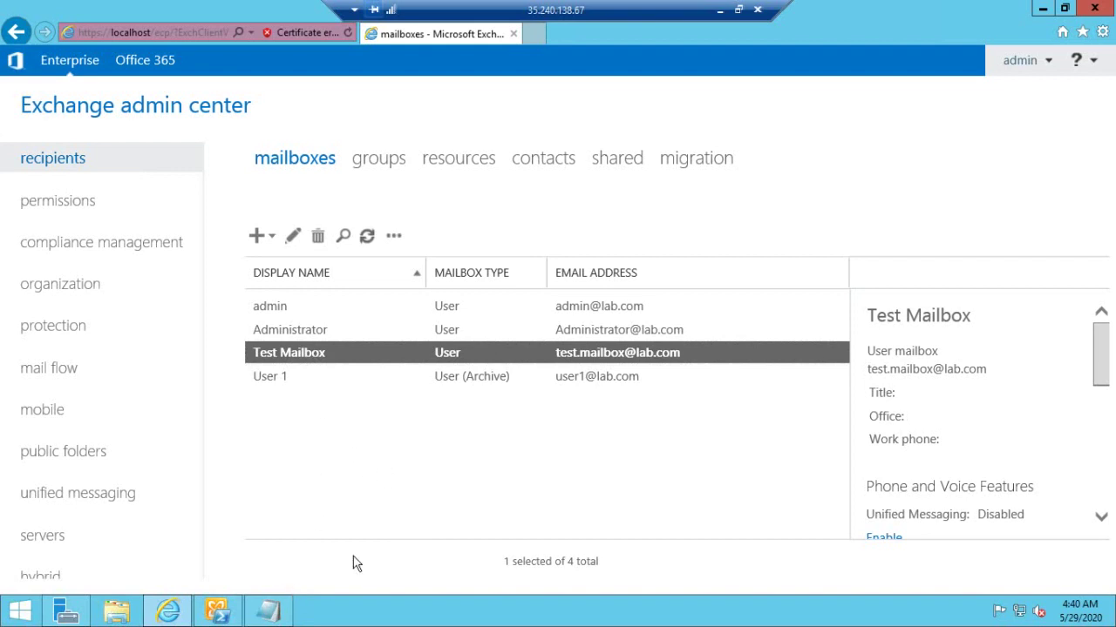
Copy the Get-Mailbox command piped to Select Database from the Notepad notes.
click(268, 610)
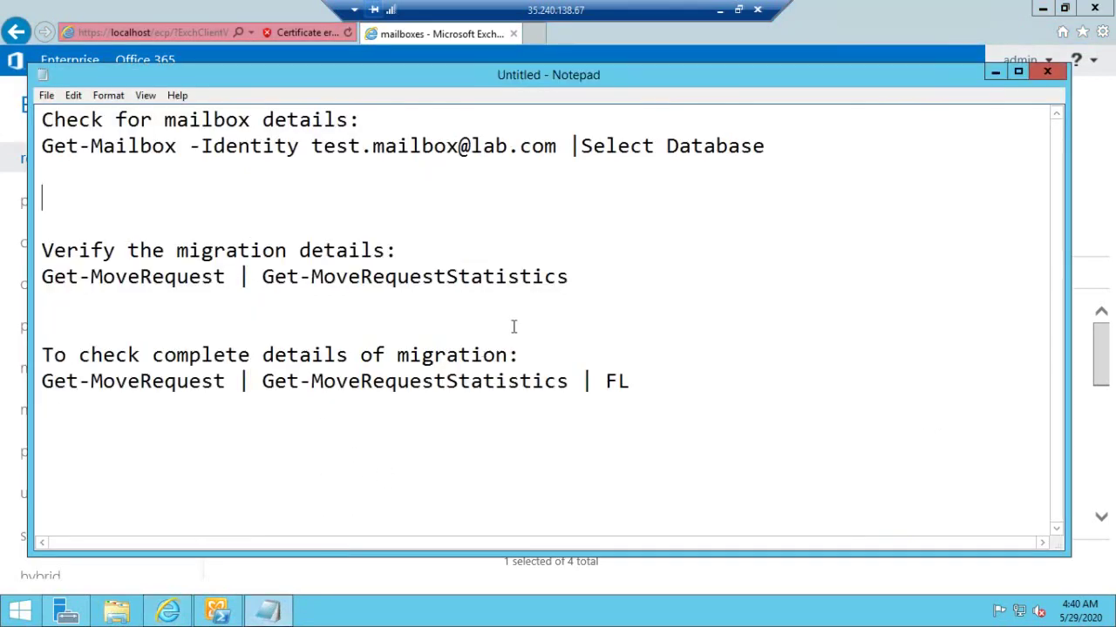
drag(765, 147, 39, 145)
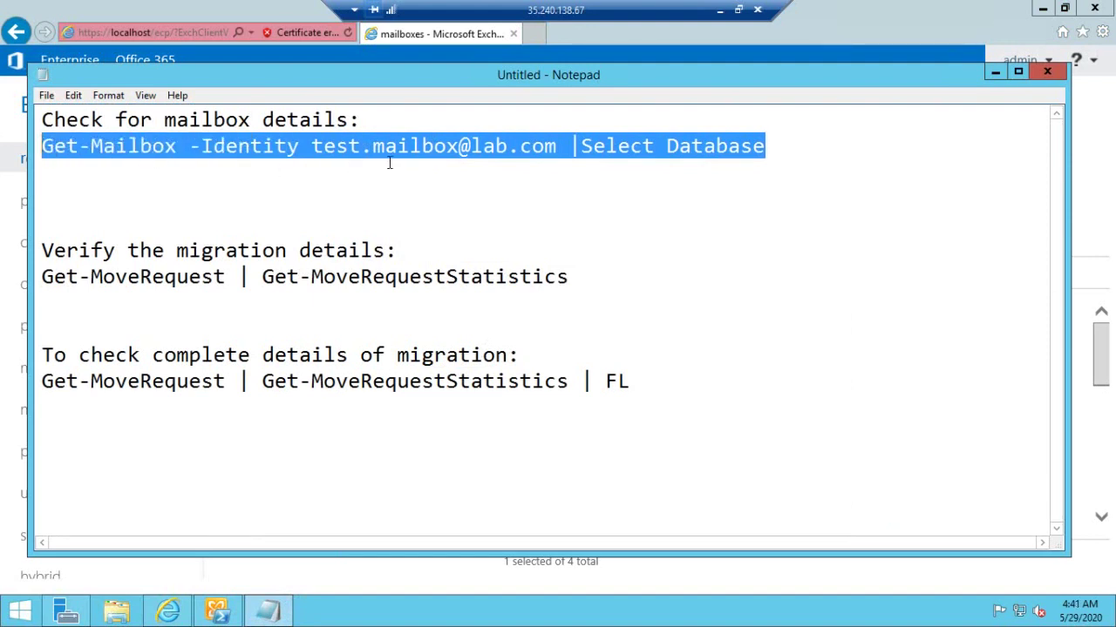
right_click(567, 150)
click(599, 199)
click(217, 610)
Paste and run the Get-Mailbox check, confirming Test Mailbox is on Mailbox Database 1.
right_click(300, 394)
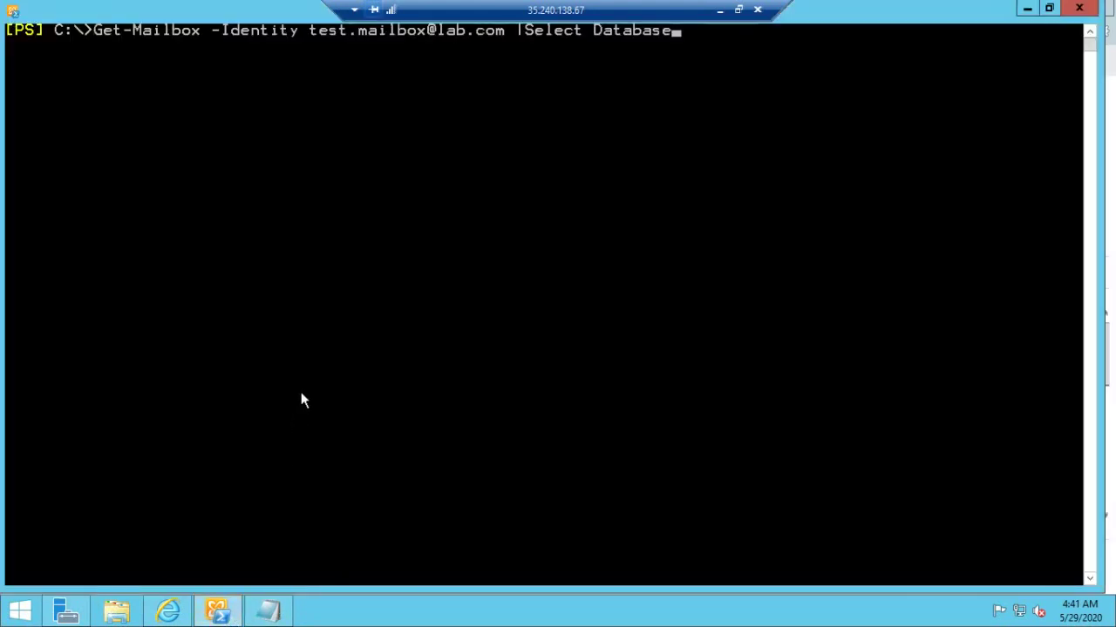
key(Return)
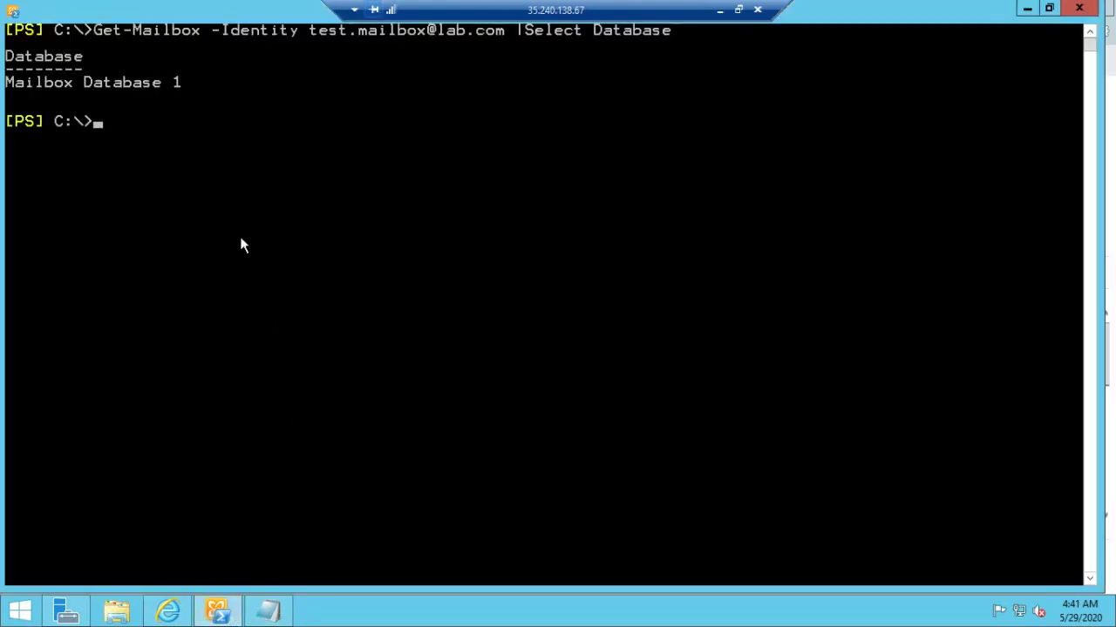
drag(9, 82, 176, 96)
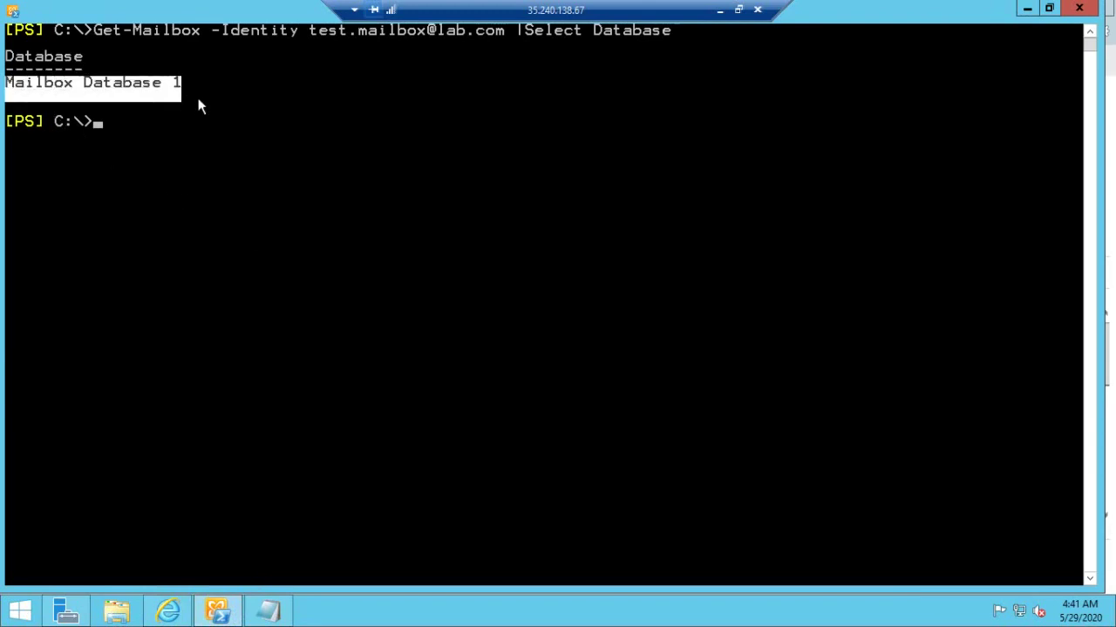
right_click(189, 159)
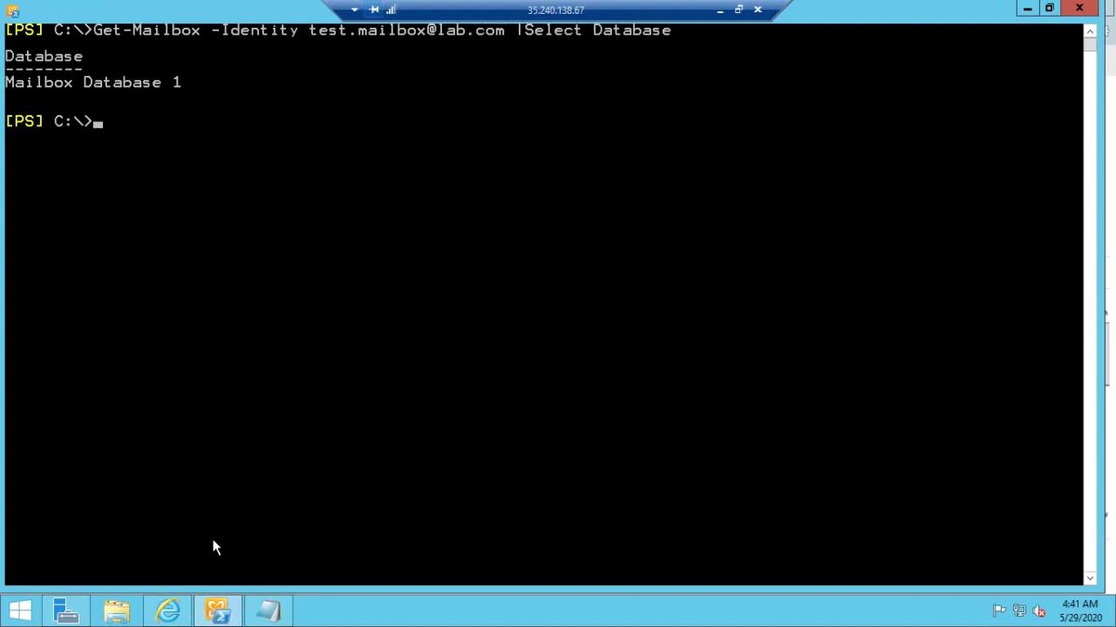
click(178, 609)
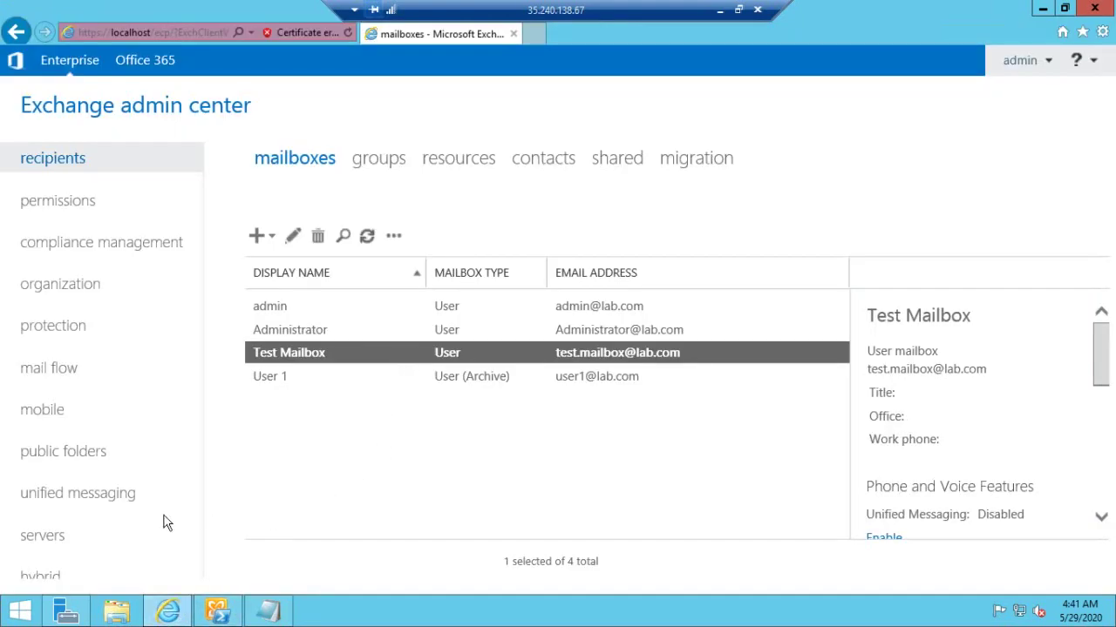
click(109, 533)
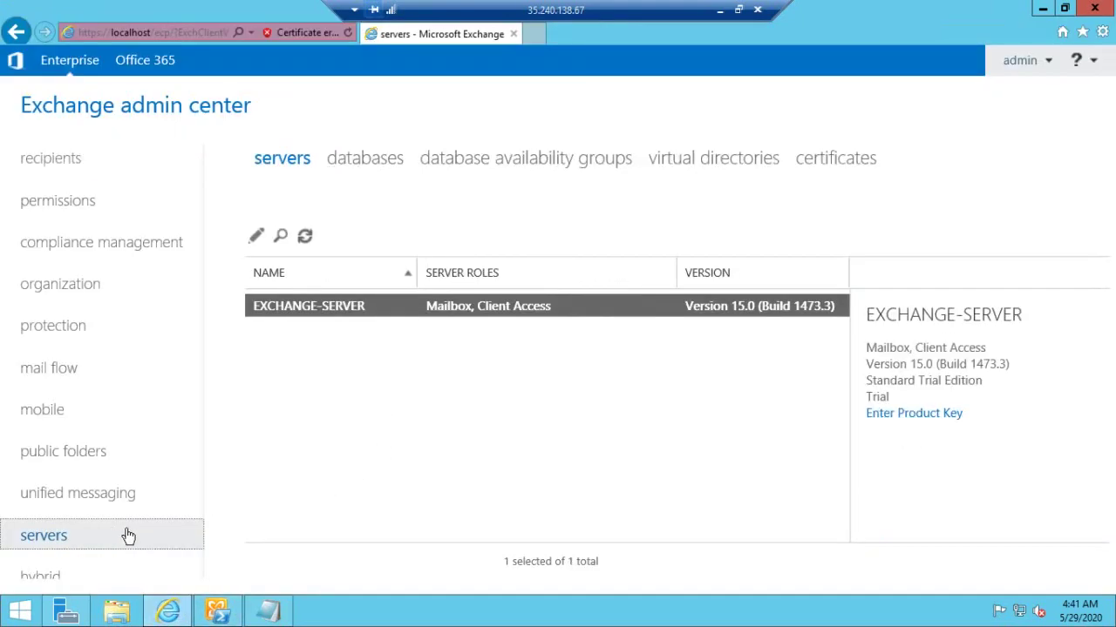
click(366, 162)
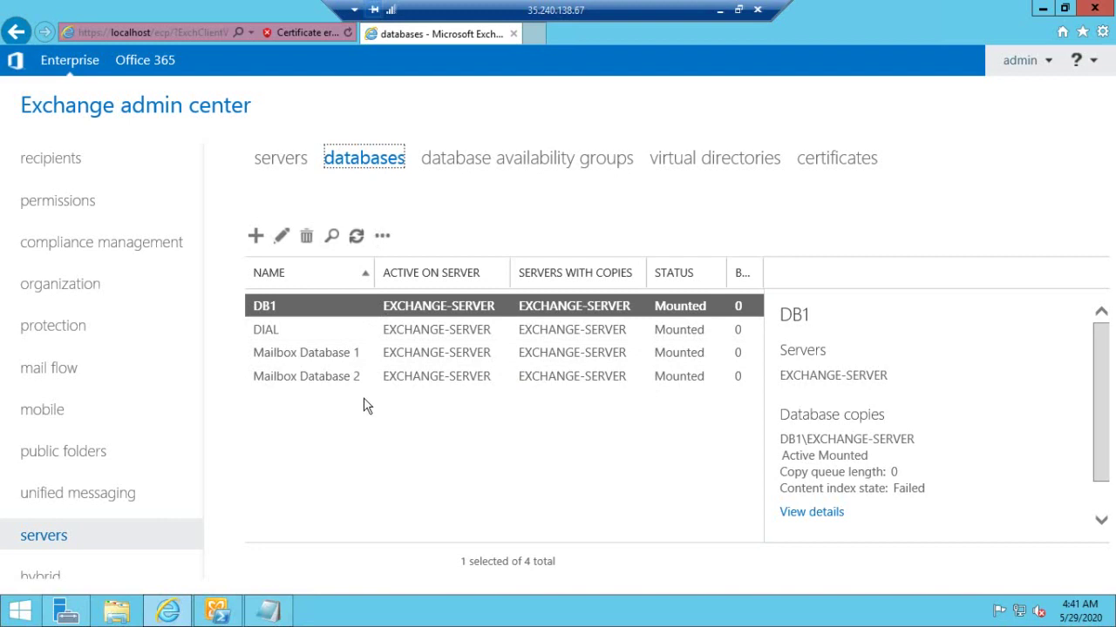
click(349, 364)
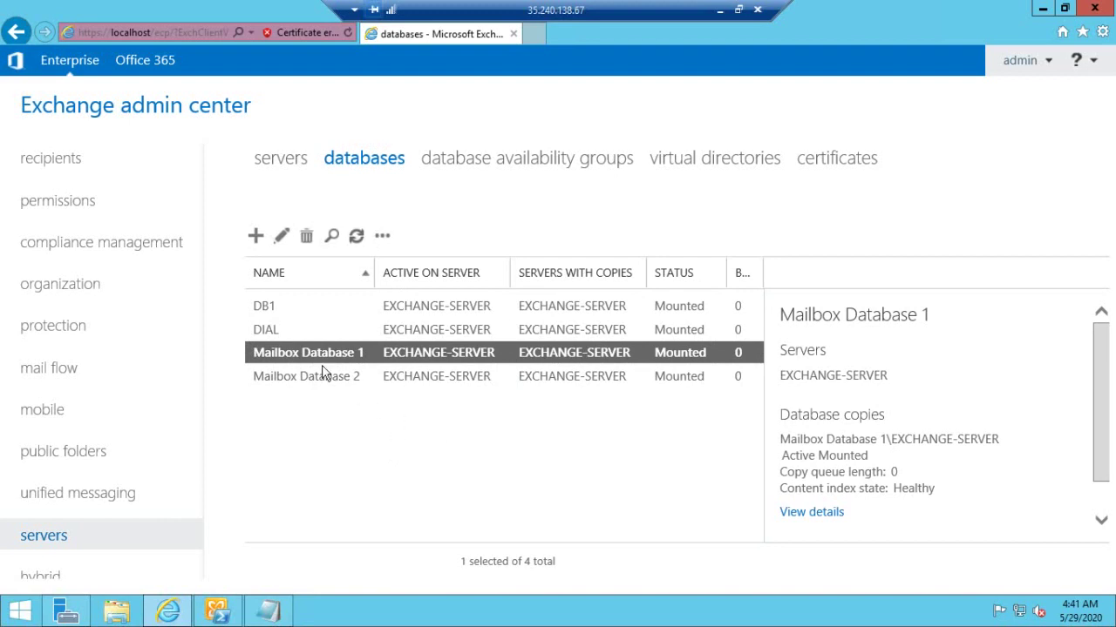
click(349, 377)
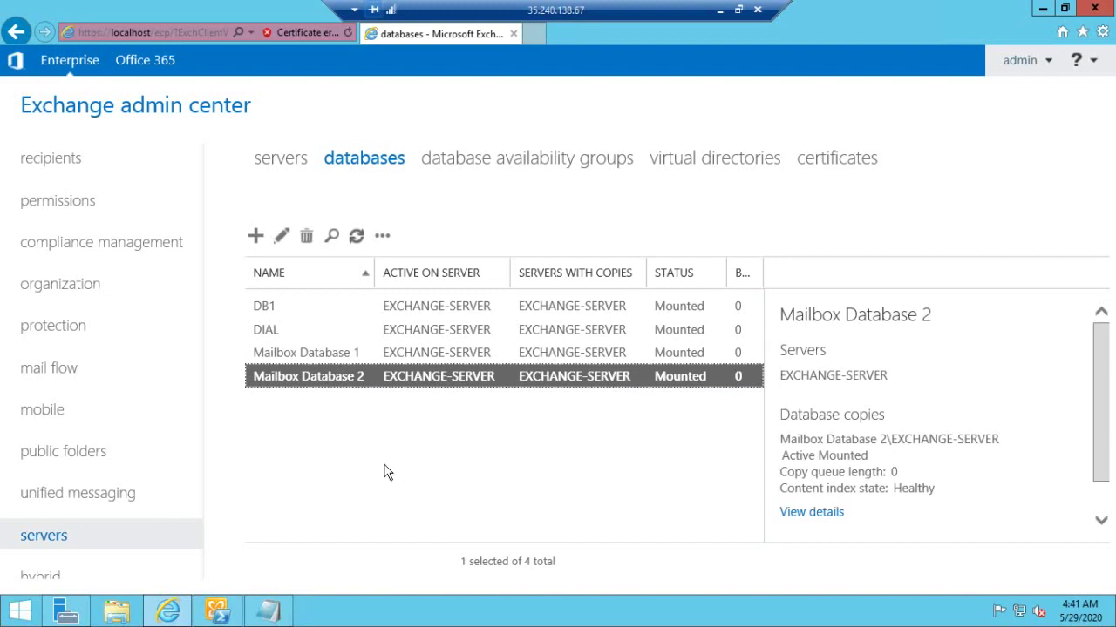
click(93, 170)
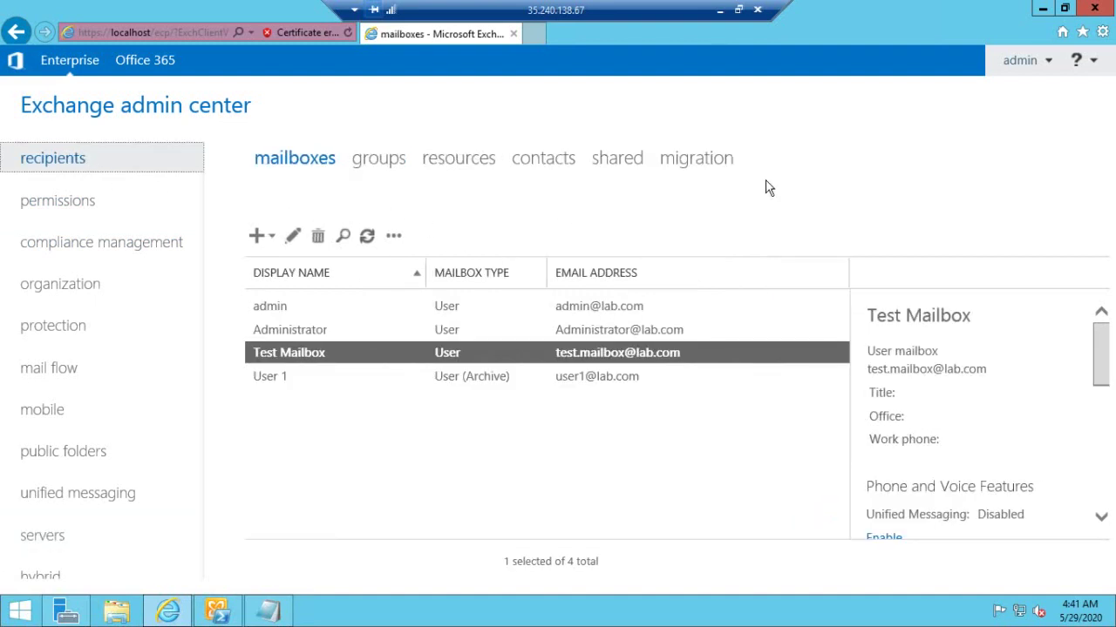
Start a new migration batch that moves mailboxes to a different database.
click(701, 160)
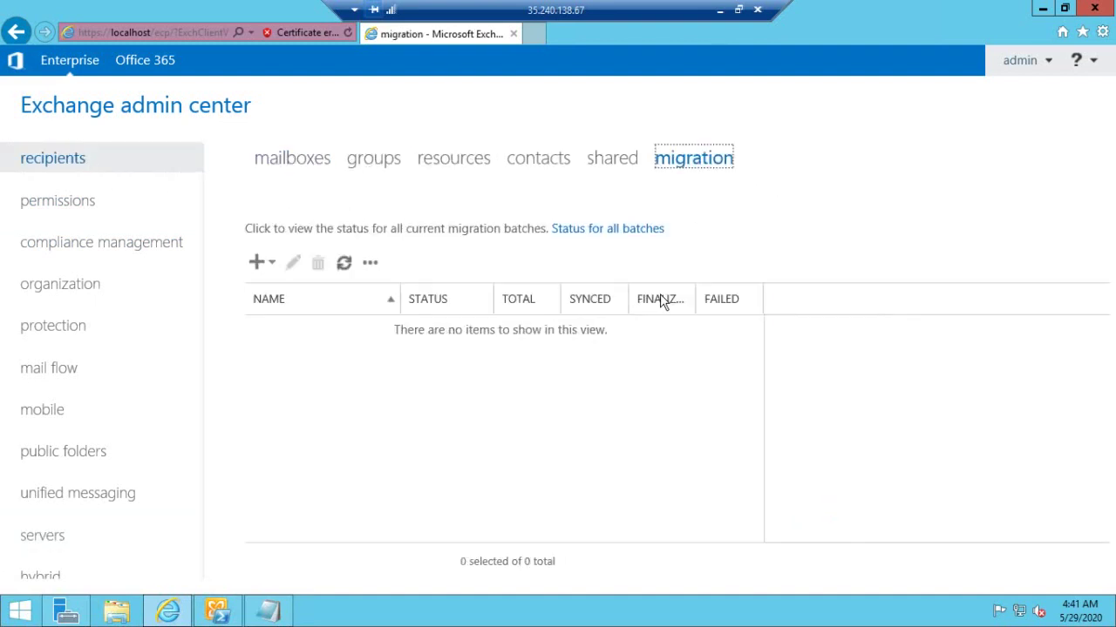
click(257, 265)
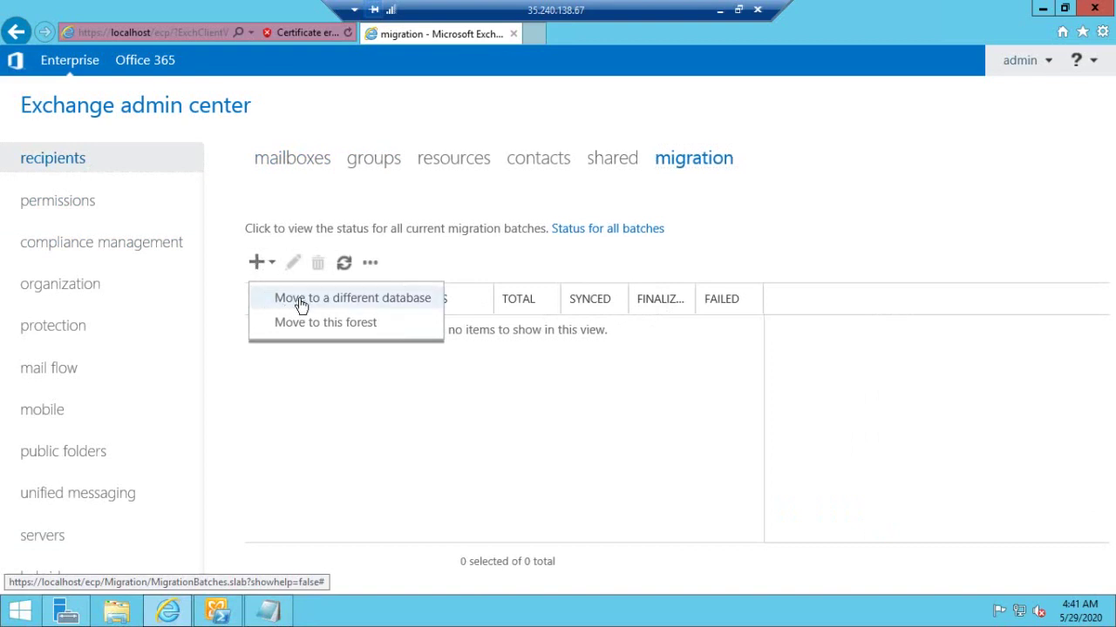
click(410, 301)
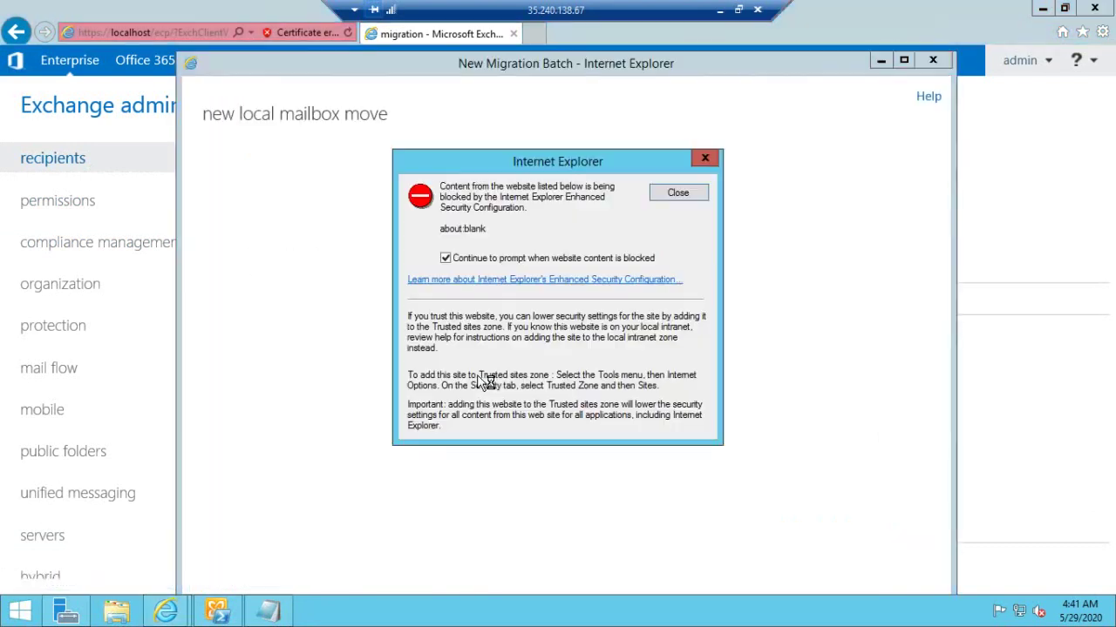
click(667, 194)
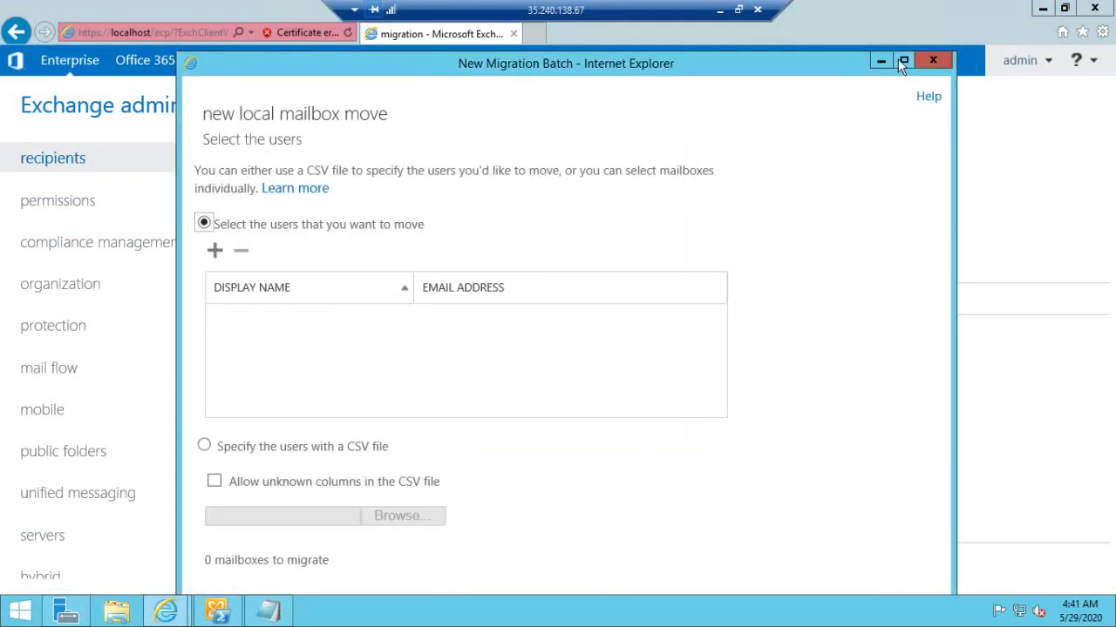
click(904, 61)
Add Test Mailbox as the one mailbox to move.
click(32, 178)
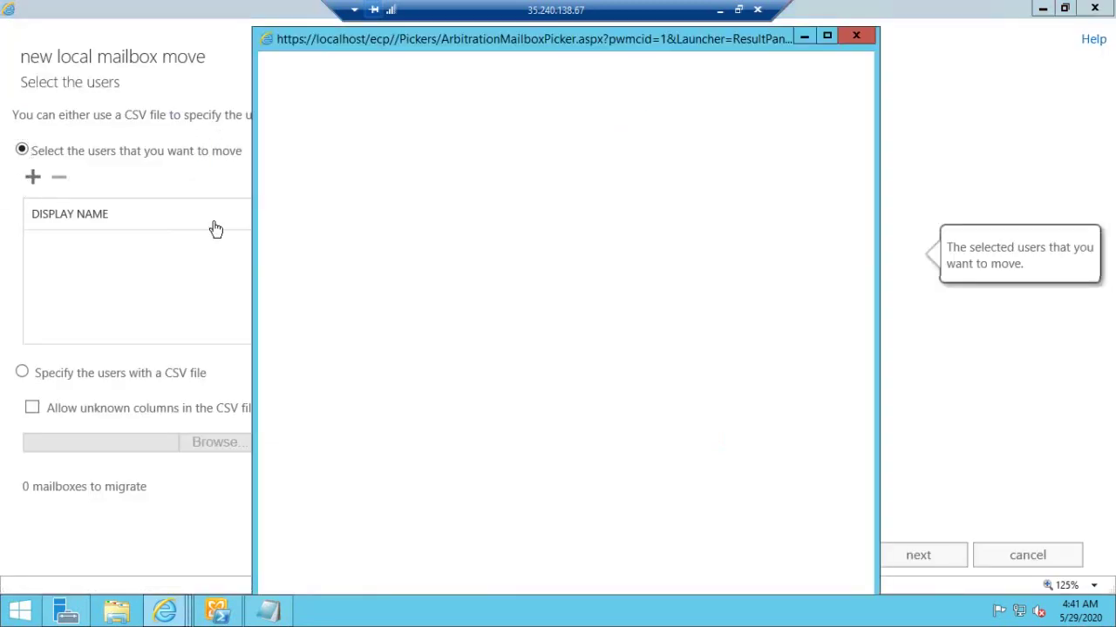
click(315, 341)
click(346, 527)
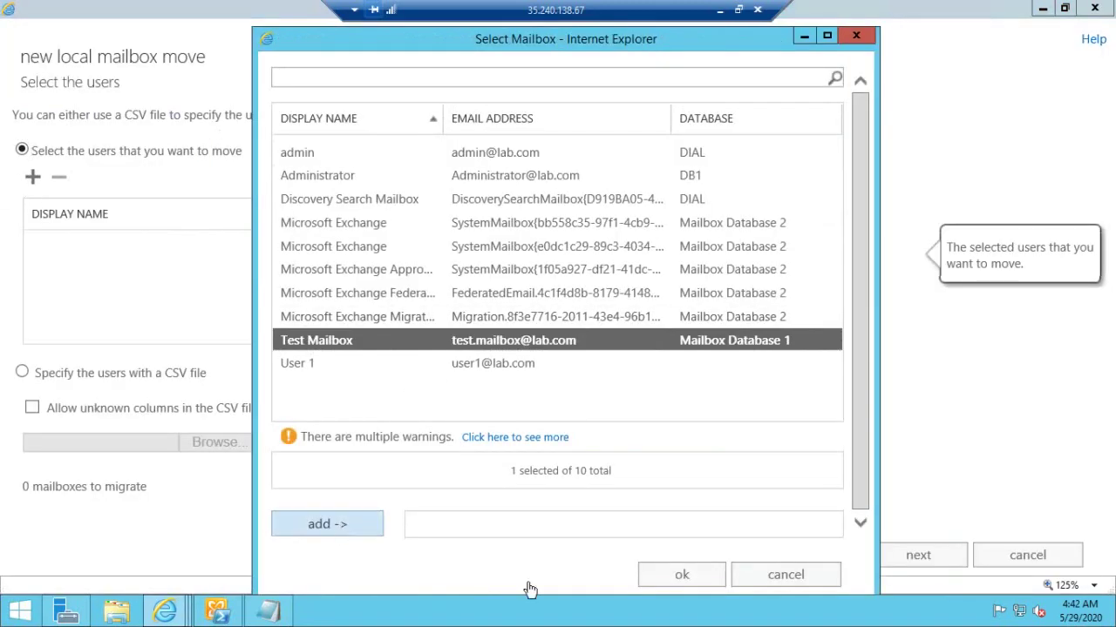
click(697, 578)
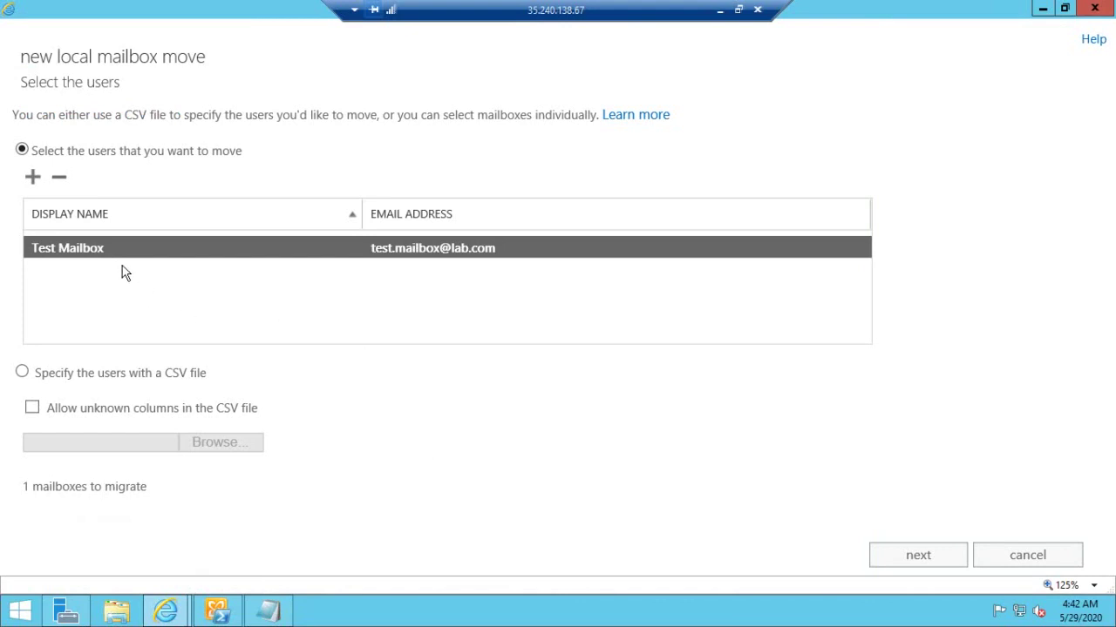
Enter Test_Mailbox_Migration as the new migration batch name on the move configuration page.
click(909, 555)
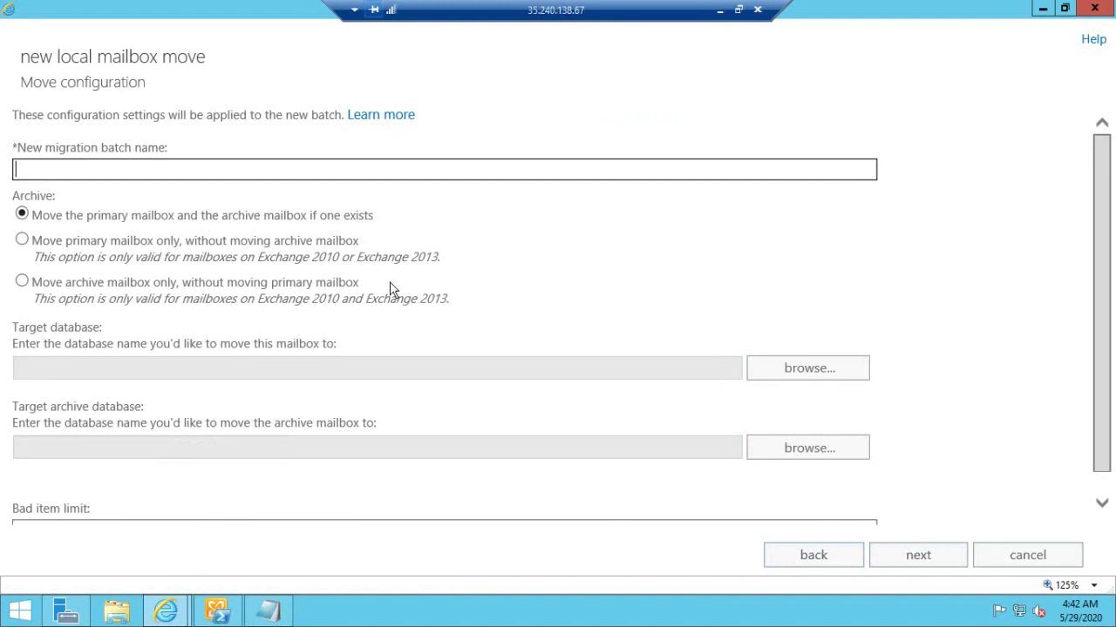
text(Test_Mailbo)
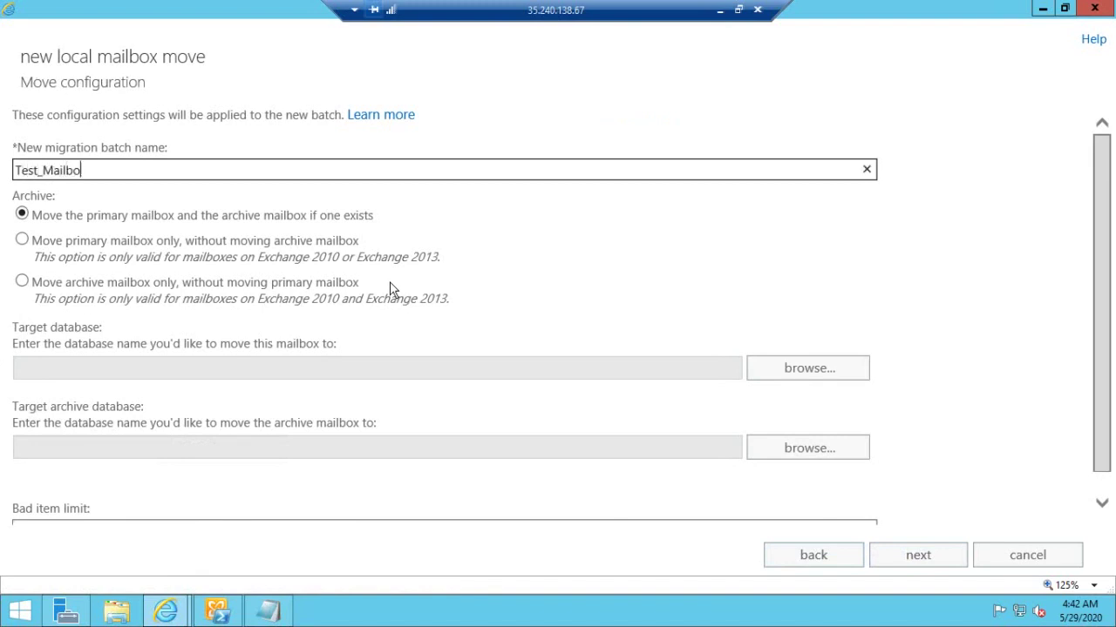
text(x_Migration)
drag(64, 410, 157, 408)
click(203, 406)
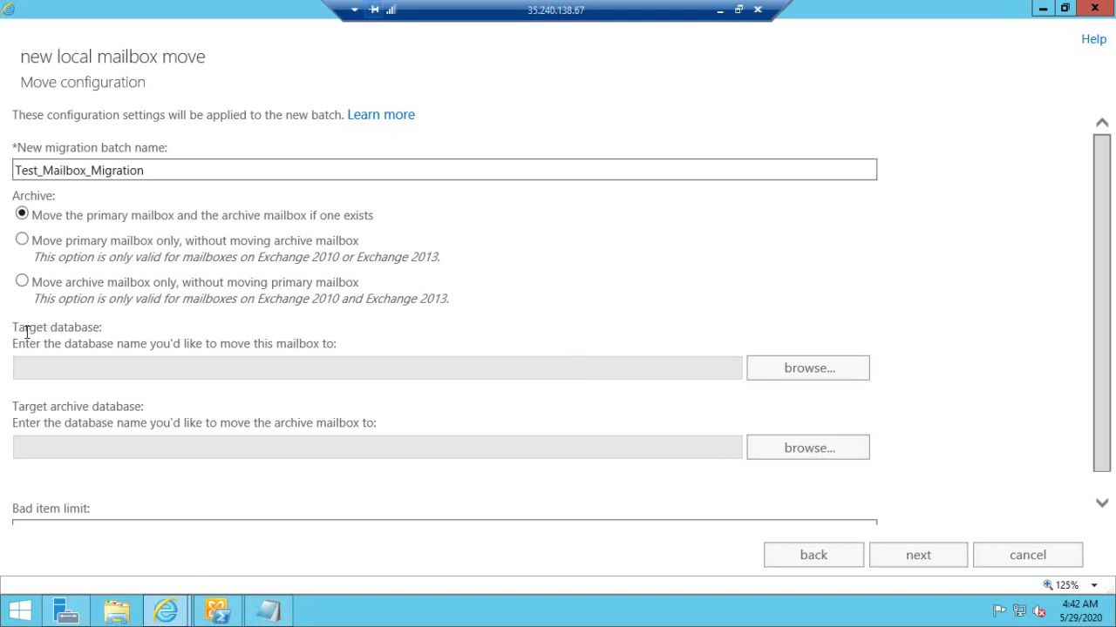
triple_click(105, 331)
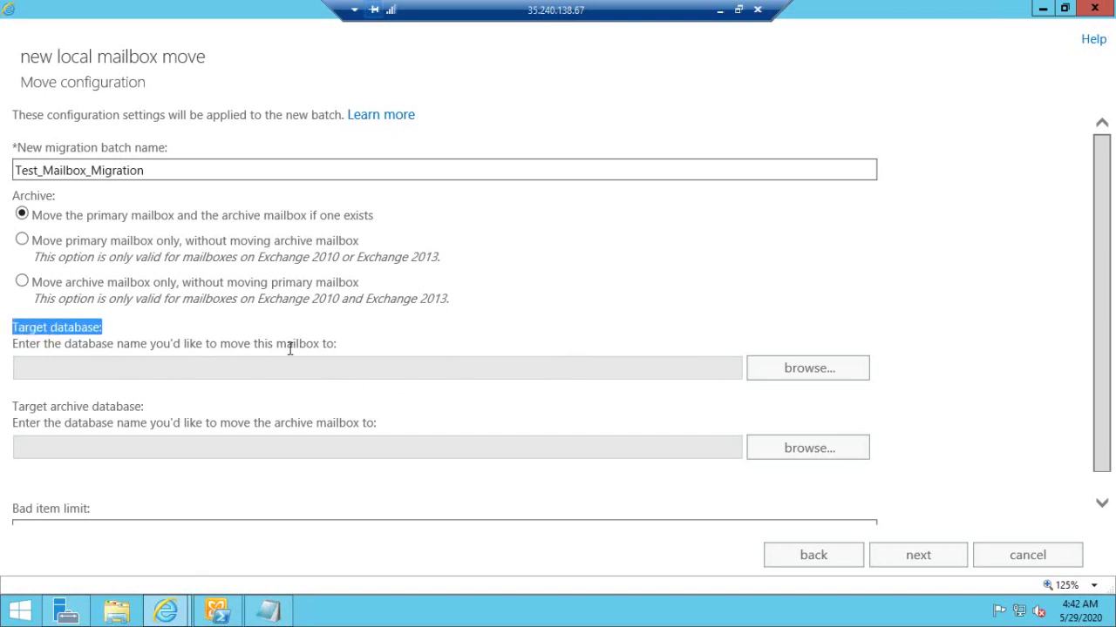
Choose Mailbox Database 2 as the target database.
click(766, 364)
click(435, 188)
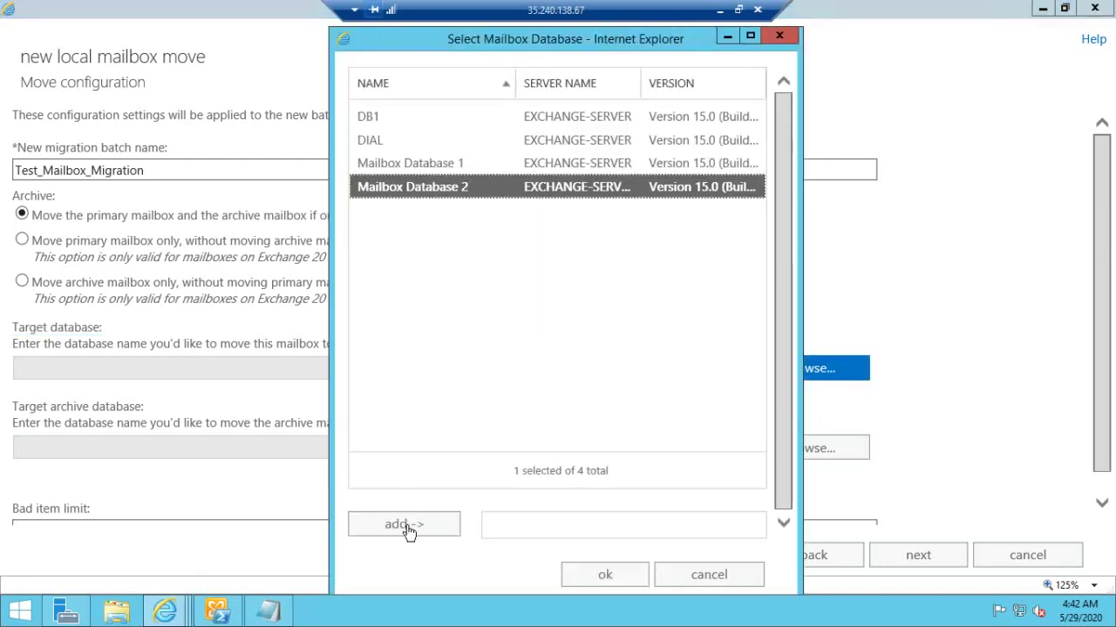
click(407, 526)
click(582, 575)
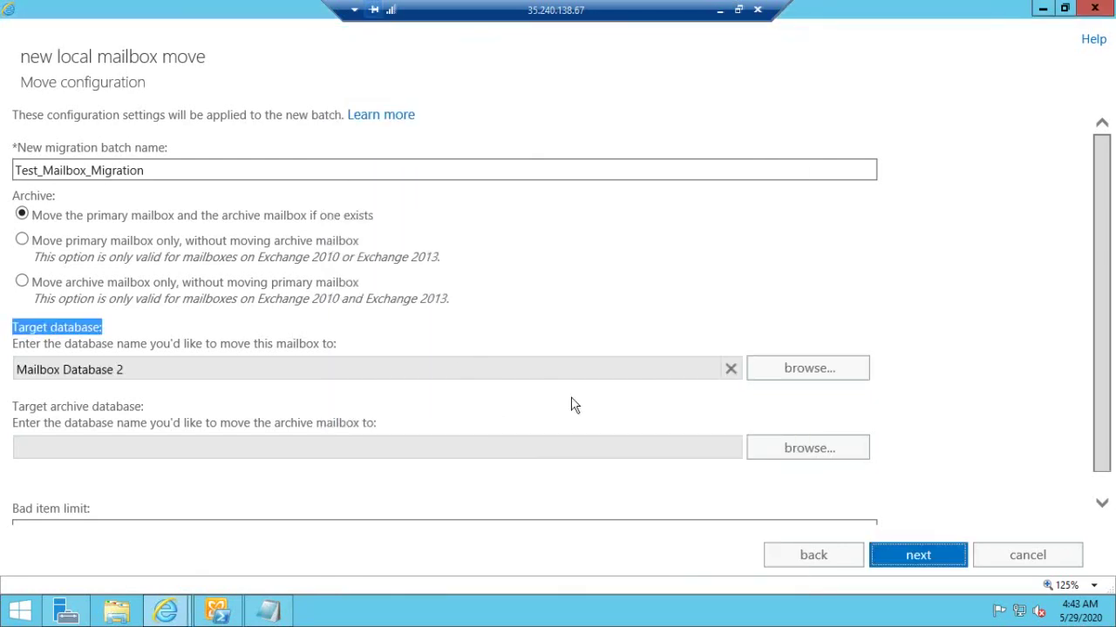
Change the bad item limit from 10 to 50.
scroll(926, 403, down, 1)
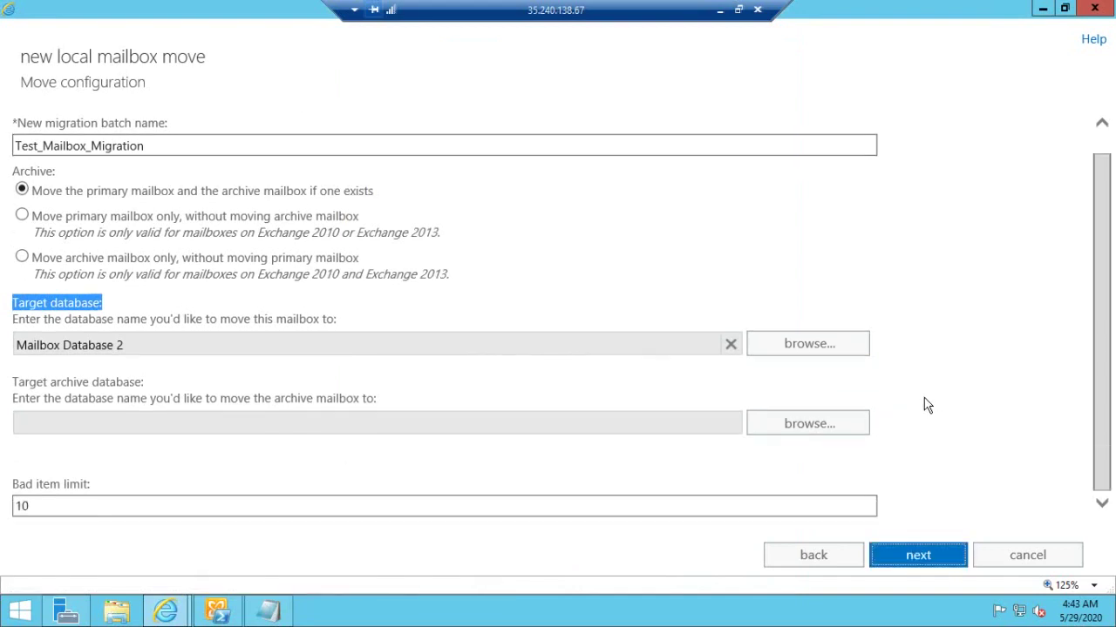
double_click(40, 505)
key(BackSpace)
text(5)
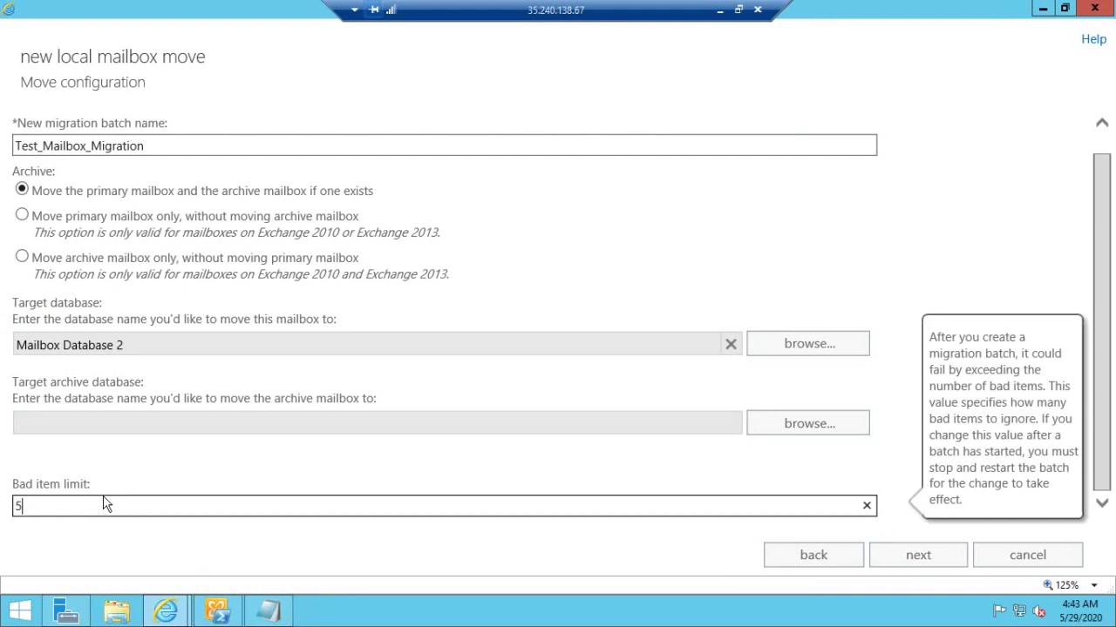
text(0)
click(416, 465)
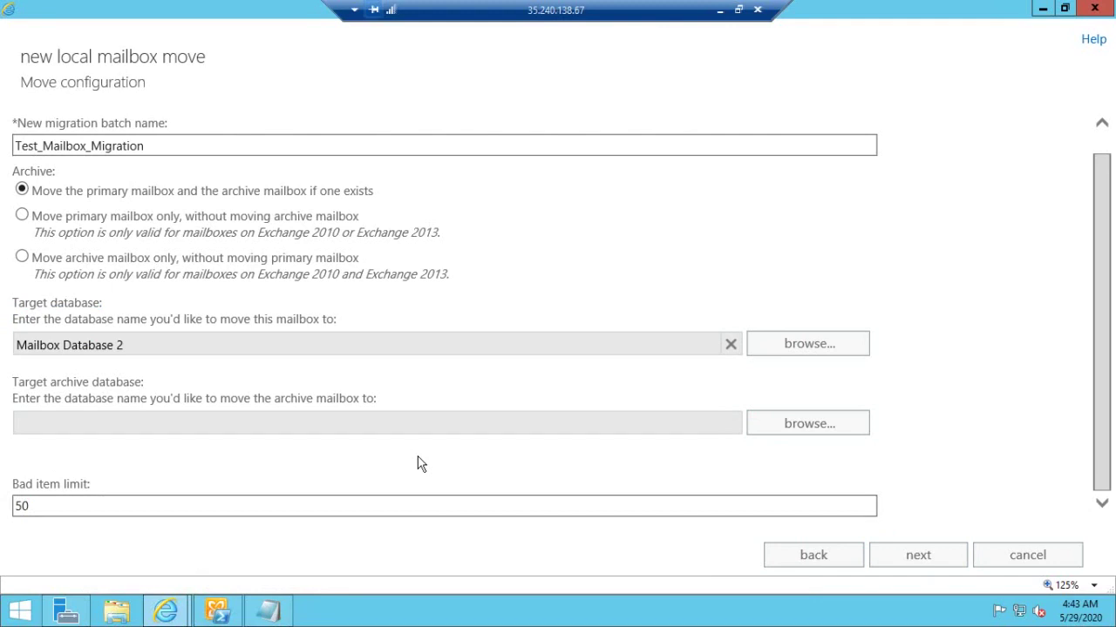
click(920, 555)
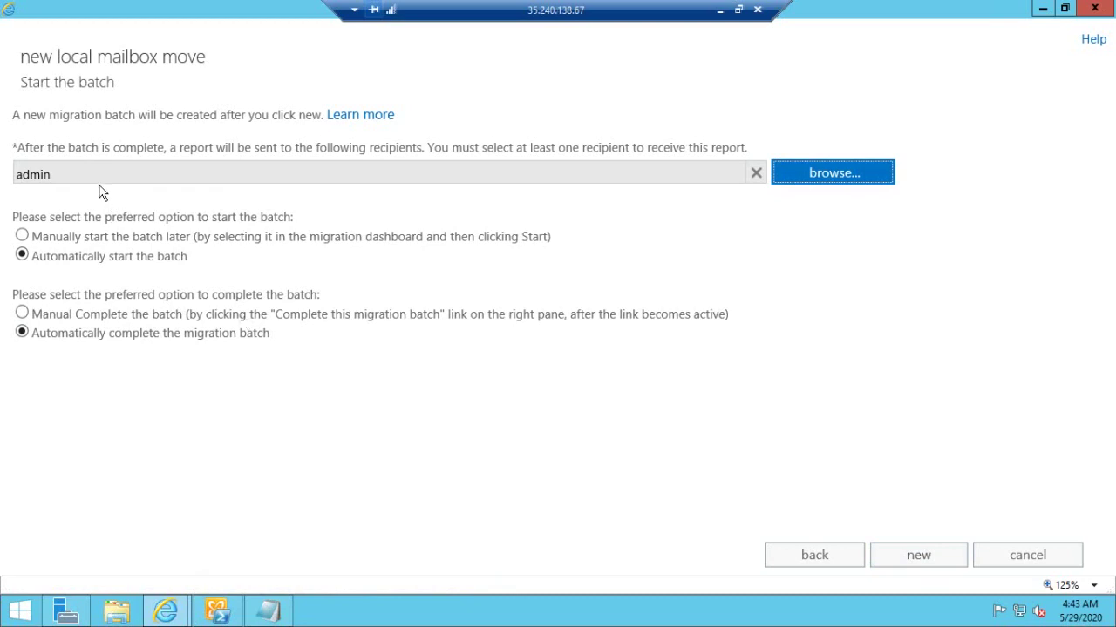
Make admin the report recipient and create the batch with automatic start and completion.
click(809, 173)
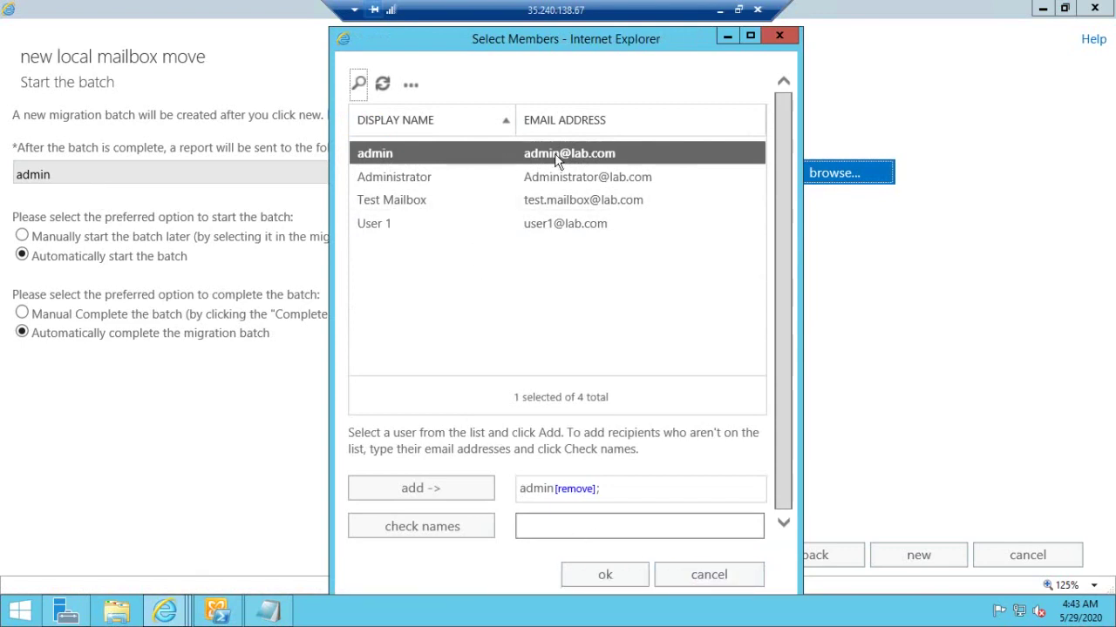
click(595, 575)
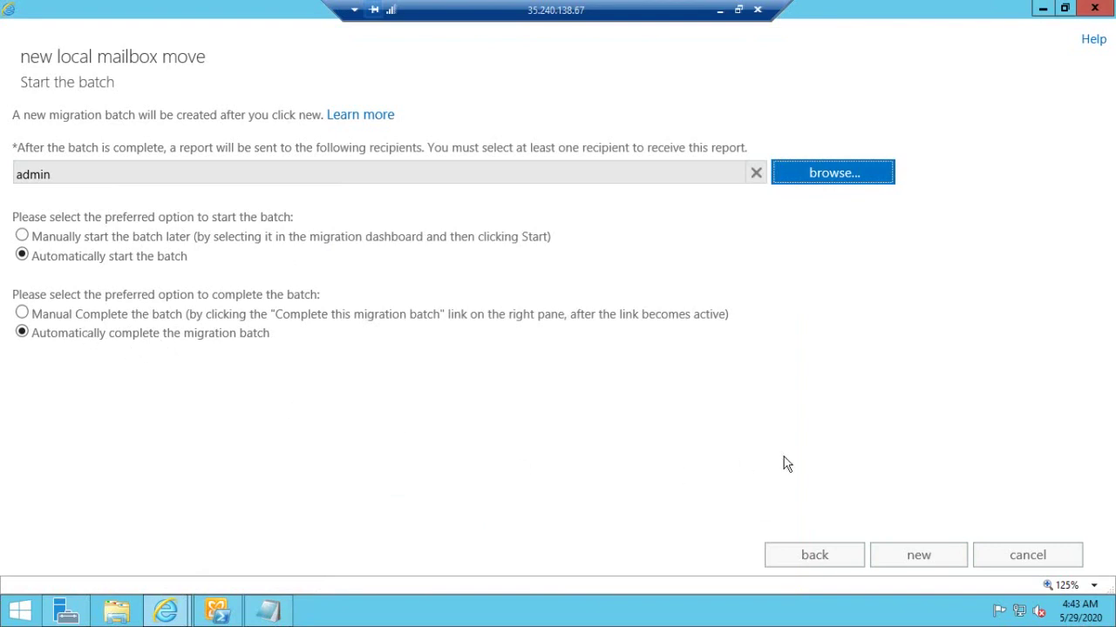
click(921, 557)
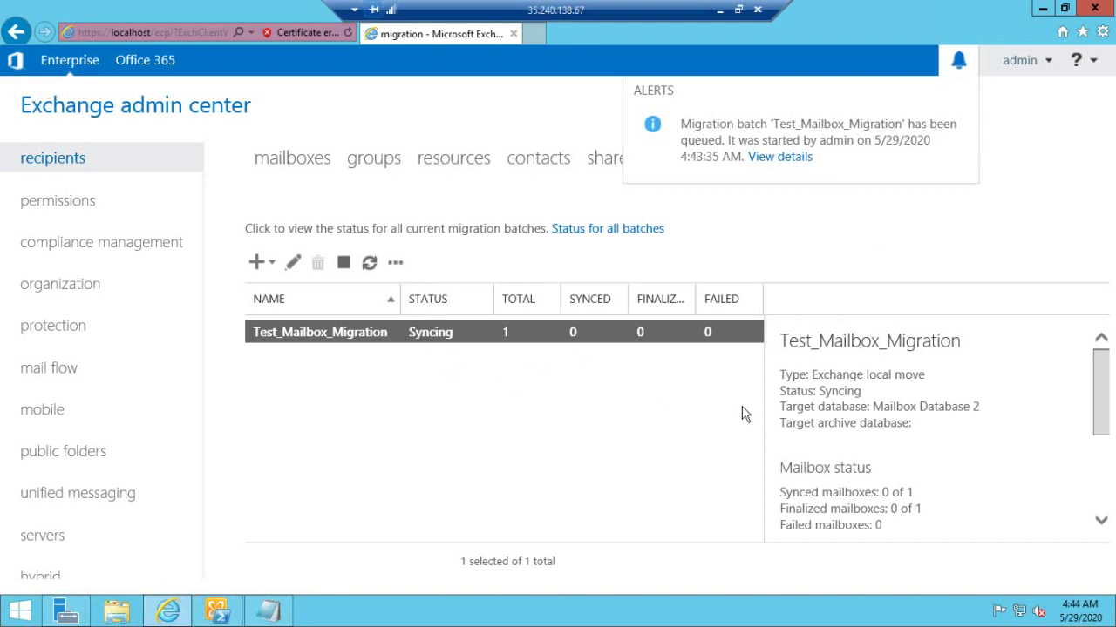
Review Test_Mailbox_Migration details: local move to Mailbox Database 2, 0 of 1 synced.
drag(780, 341, 966, 362)
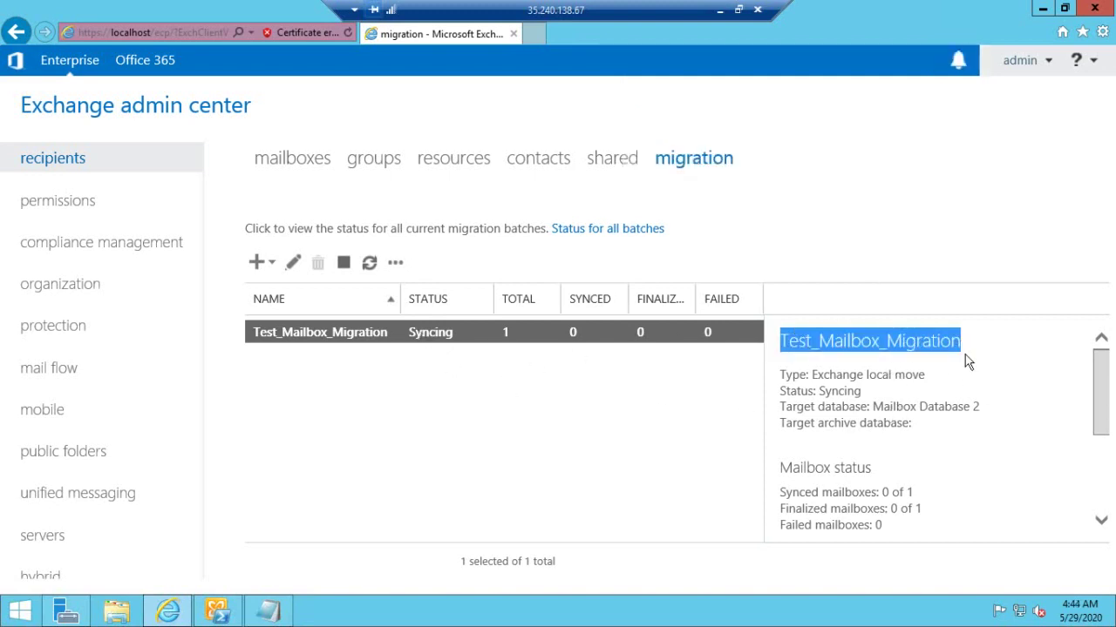
drag(1100, 394, 1101, 439)
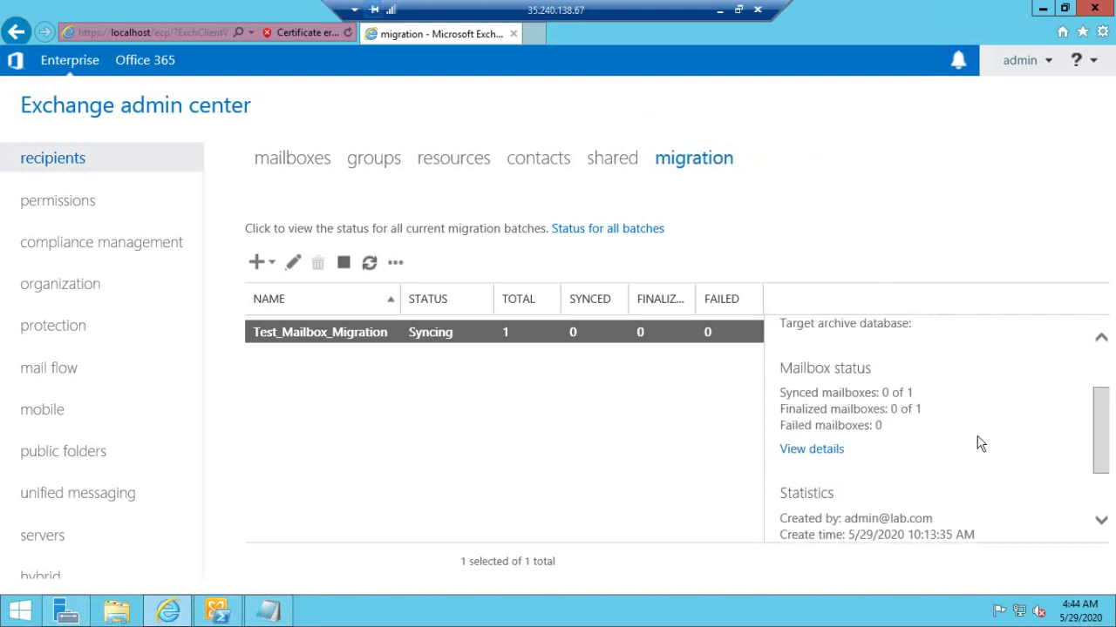
drag(946, 411, 779, 392)
drag(1096, 423, 1107, 396)
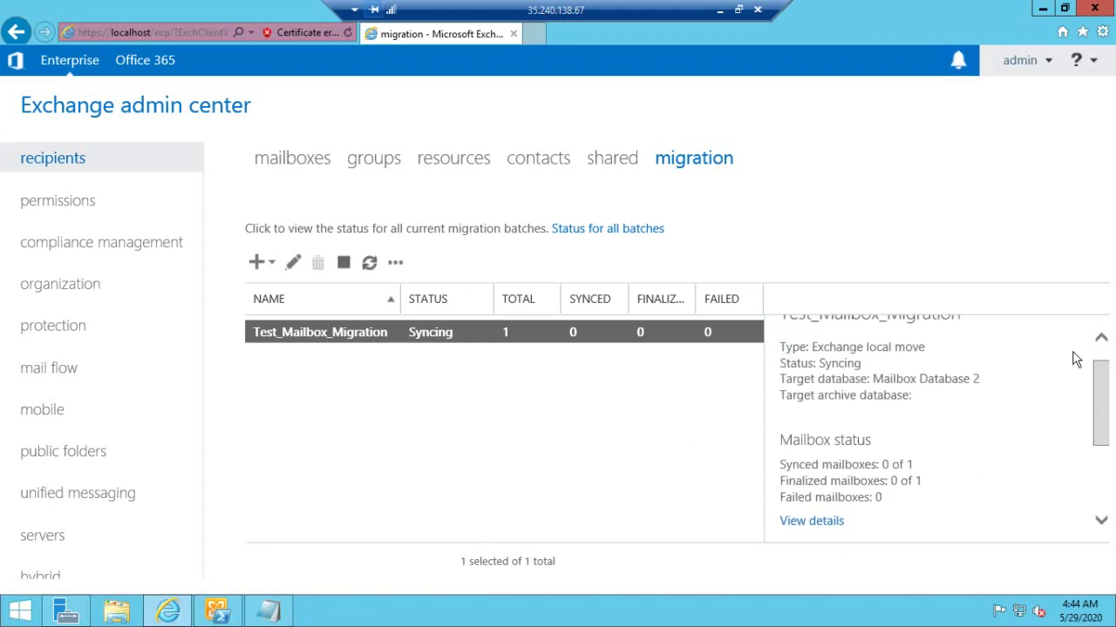
scroll(1098, 353, up, 1)
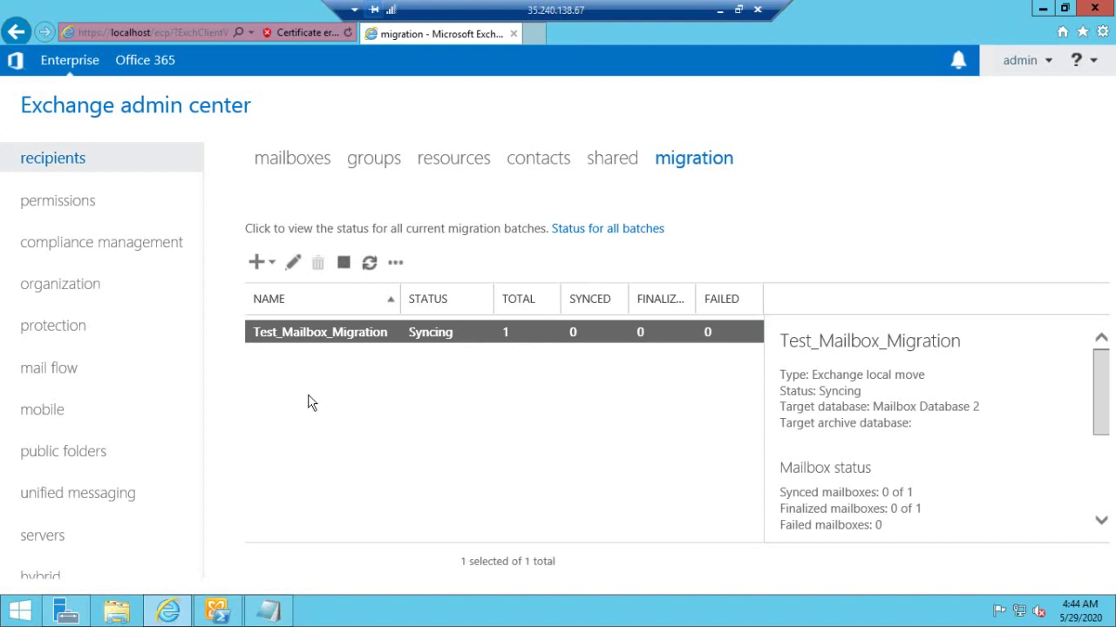
Copy the Get-MoveRequest | Get-MoveRequestStatistics line and run it in the shell, returning nothing yet.
click(268, 610)
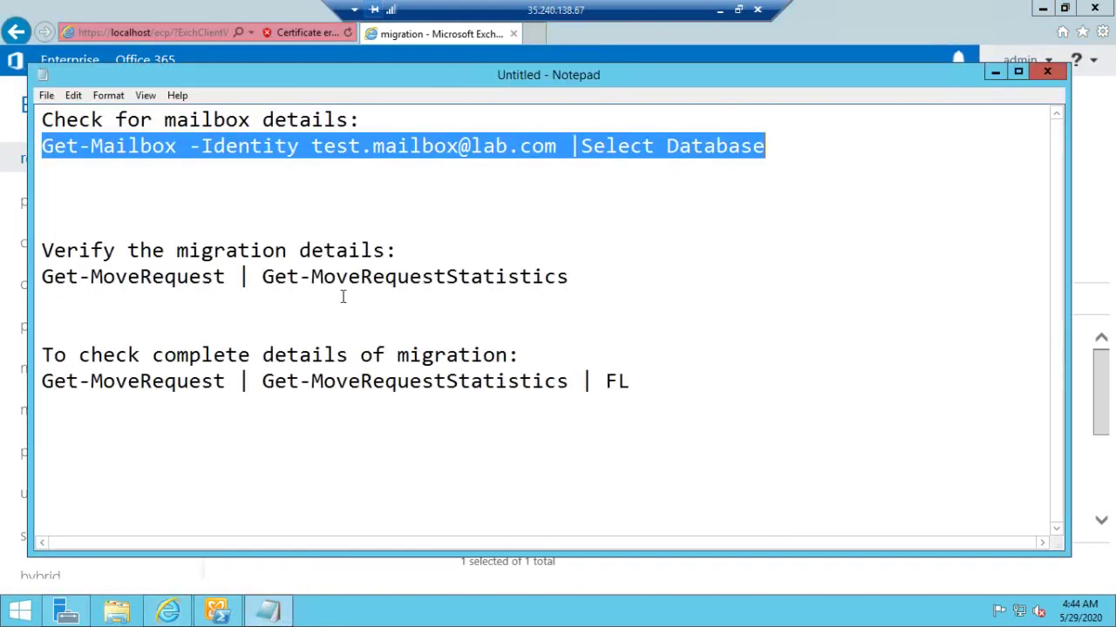
drag(569, 277, 42, 276)
right_click(78, 272)
click(119, 324)
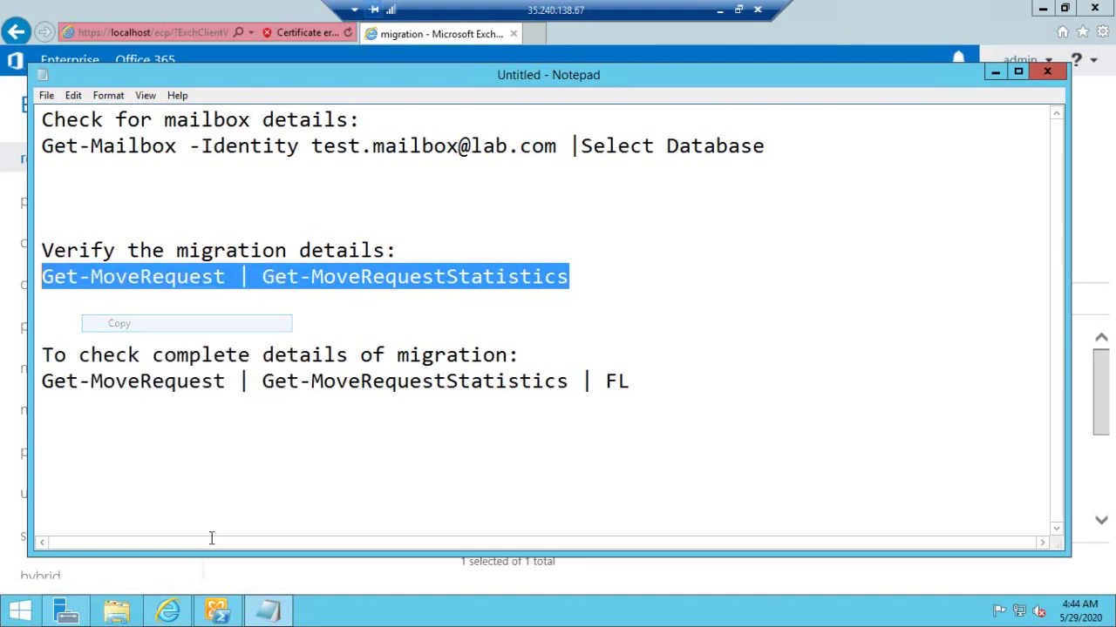
click(215, 612)
right_click(289, 407)
key(Return)
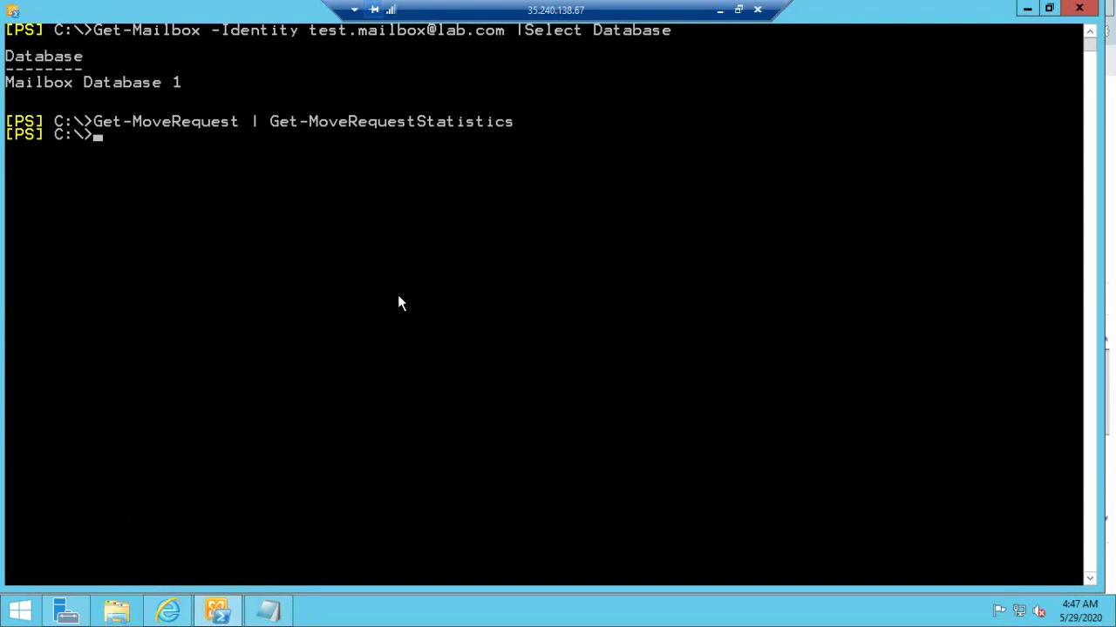
Rerun the move statistics, confirming Test Mailbox is Completed at 100 percent.
key(Up)
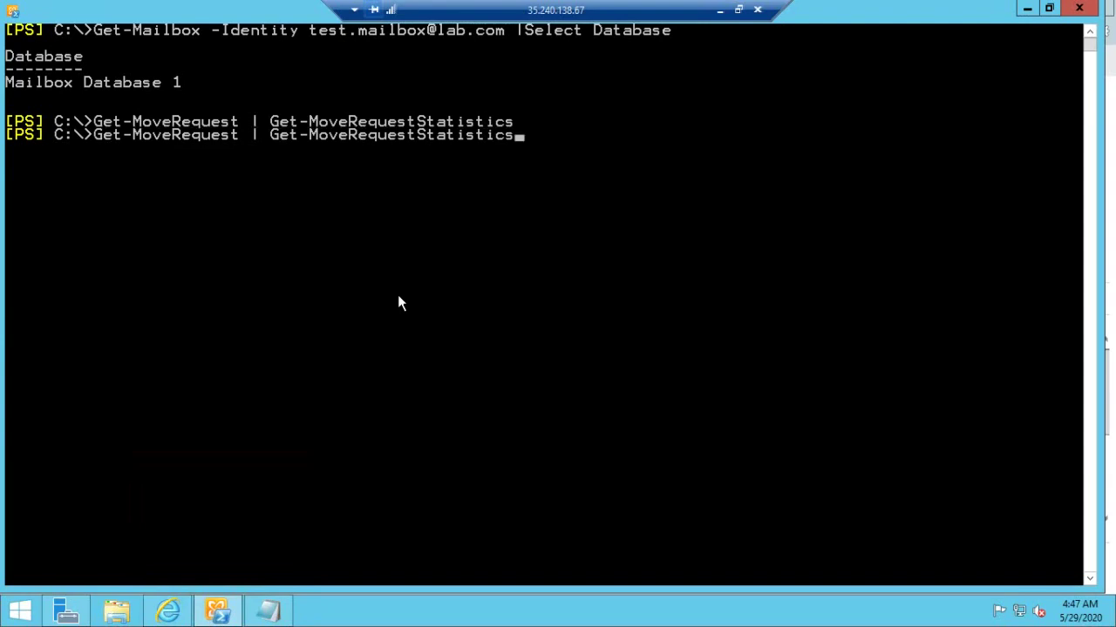
key(Return)
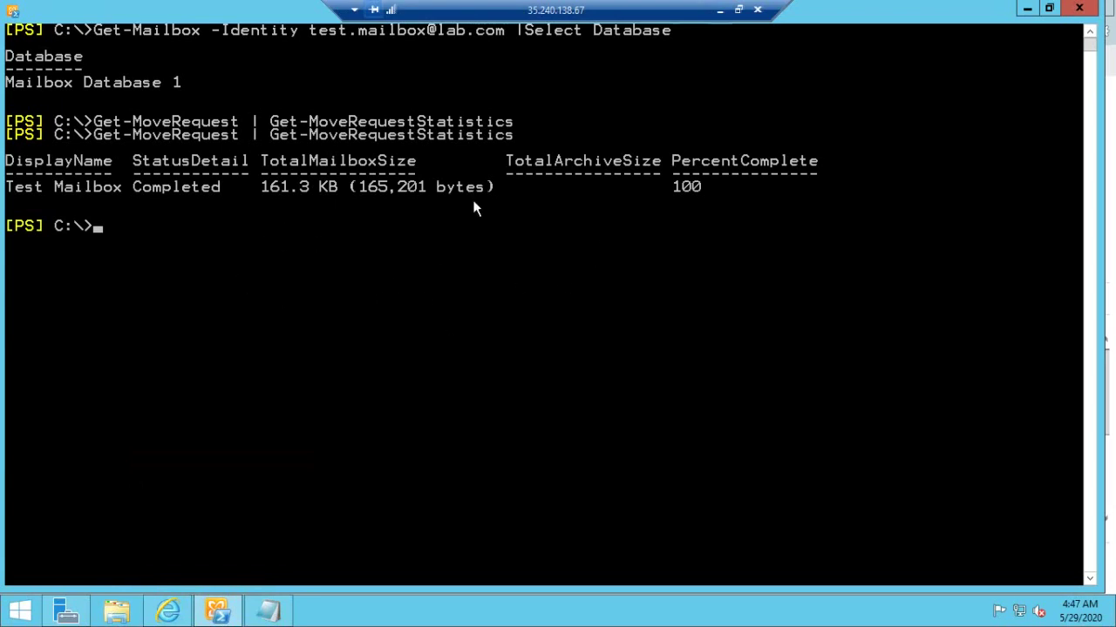
drag(675, 186, 711, 186)
click(395, 347)
click(270, 612)
drag(634, 390, 36, 384)
Paste the '| FL' full-details move statistics command from Notepad into the shell and run it.
right_click(84, 383)
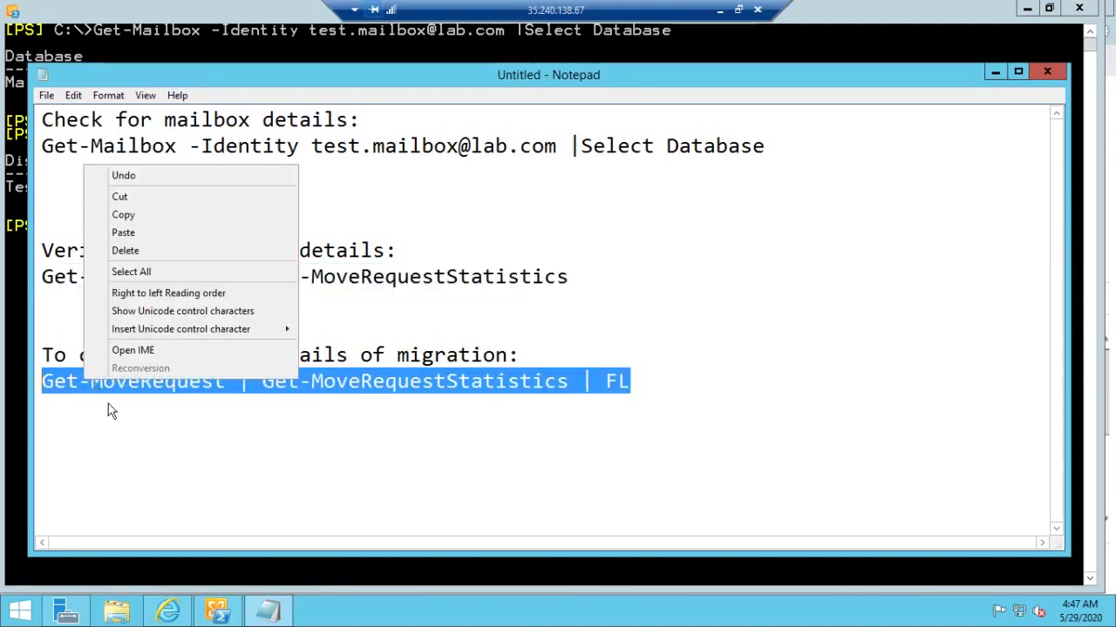
click(123, 214)
click(15, 279)
right_click(15, 279)
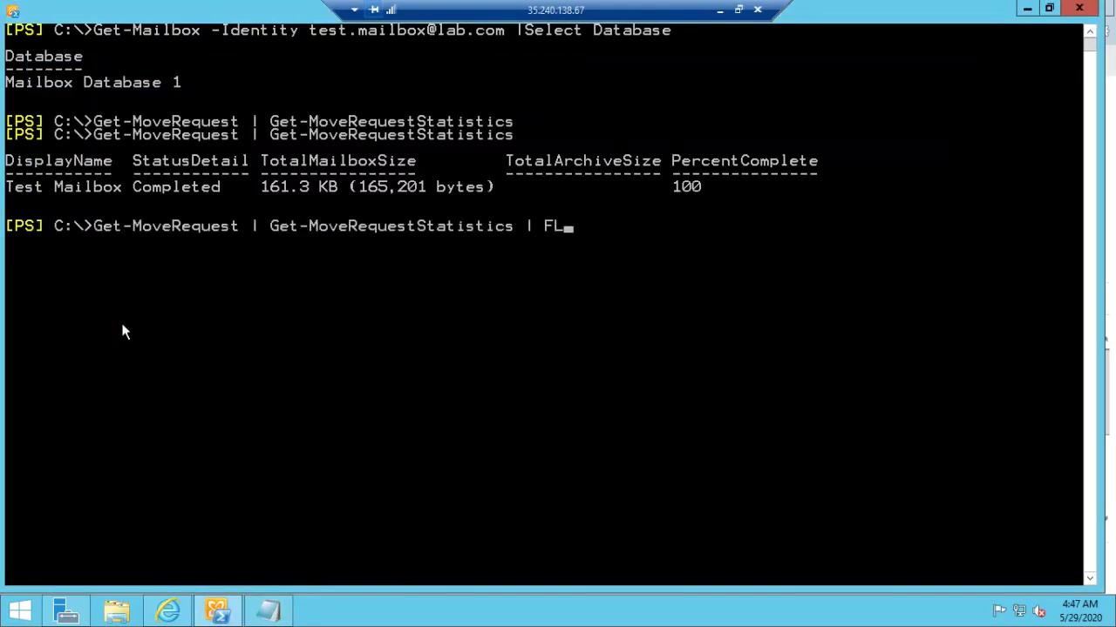
key(Return)
Check the output: source Mailbox Database 1, target Mailbox Database 2, PercentComplete 100.
scroll(340, 447, up, 20)
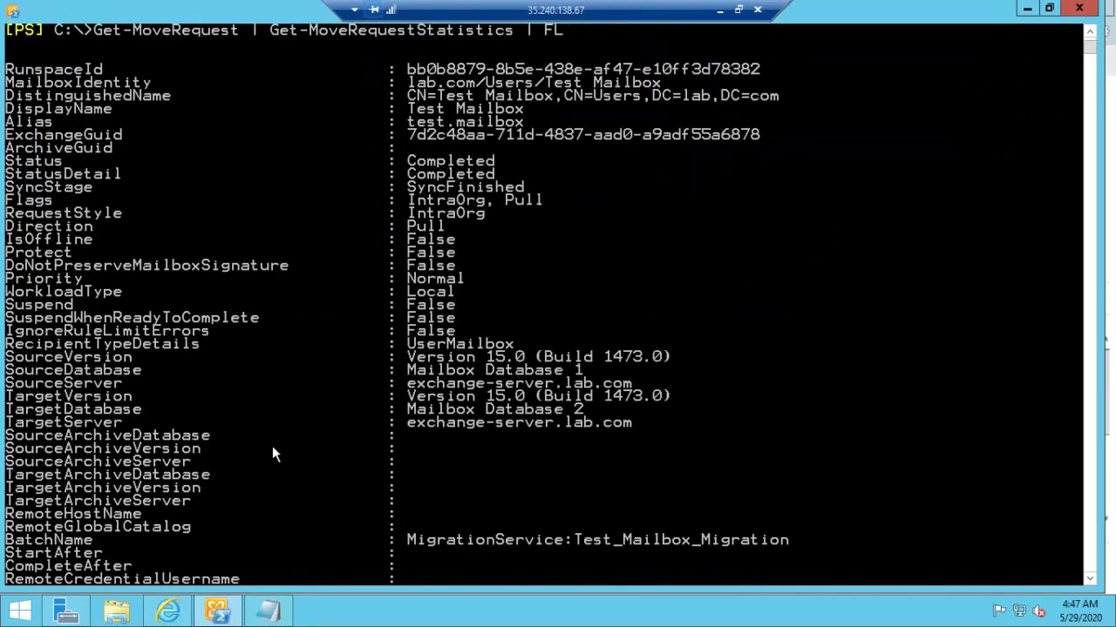
scroll(360, 484, down, 1)
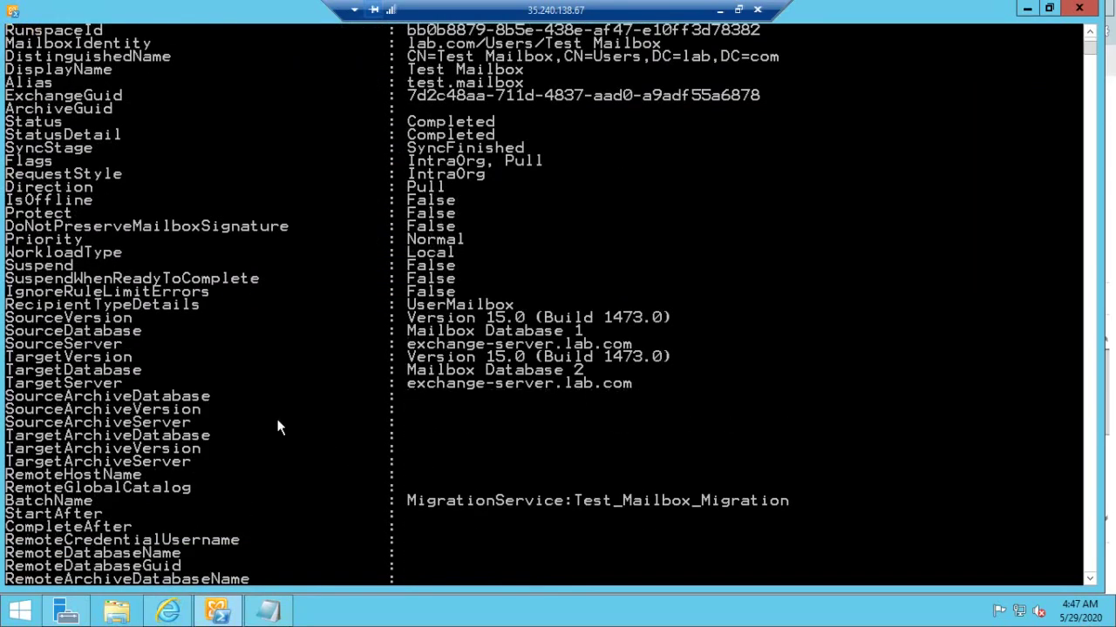
drag(7, 332, 702, 398)
scroll(440, 512, down, 12)
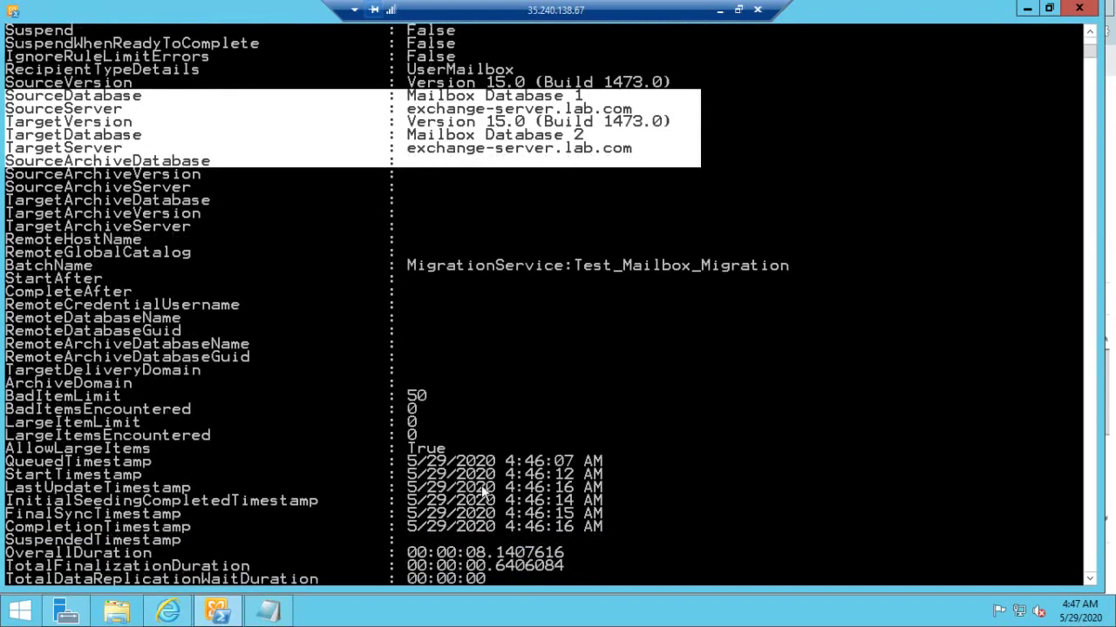
scroll(499, 477, down, 4)
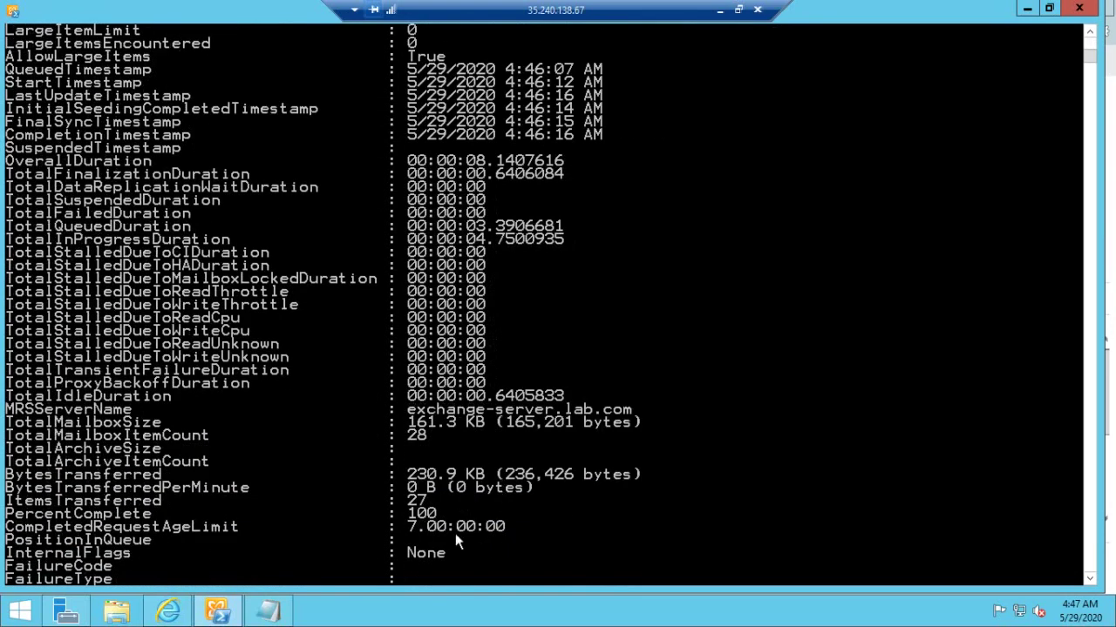
drag(441, 515, 2, 516)
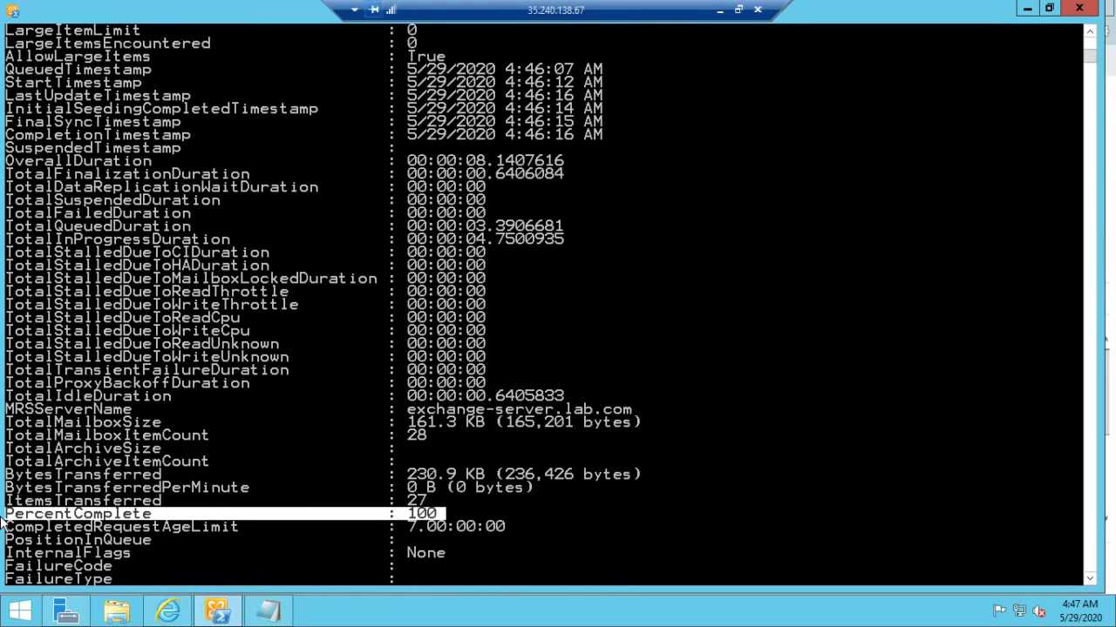
click(696, 516)
scroll(688, 516, down, 10)
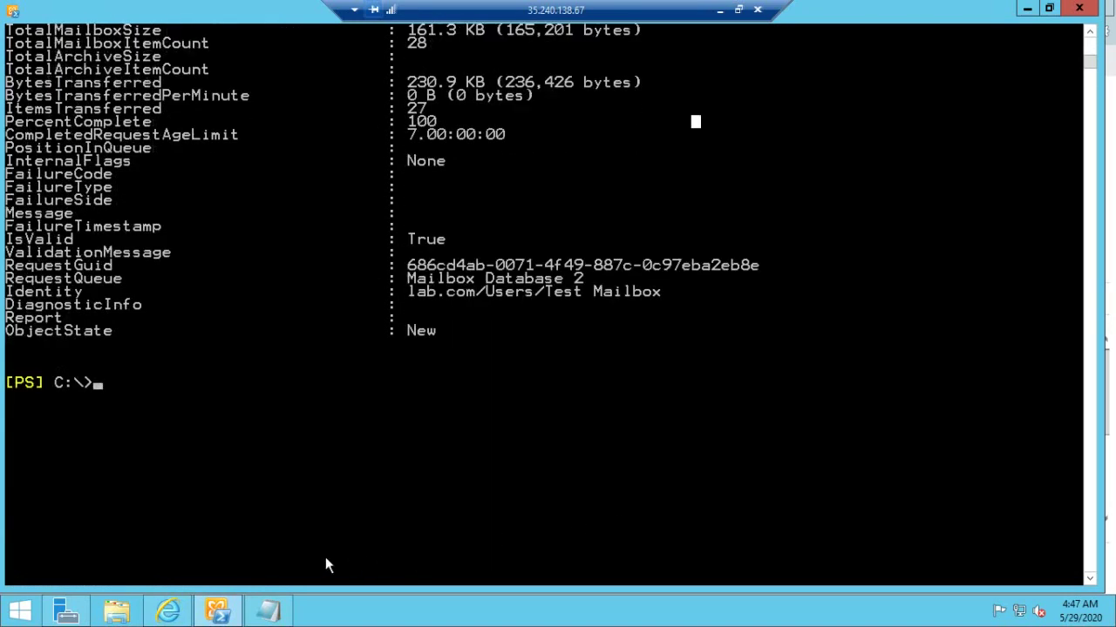
Refresh the migration batch list in the Exchange admin center twice.
click(268, 612)
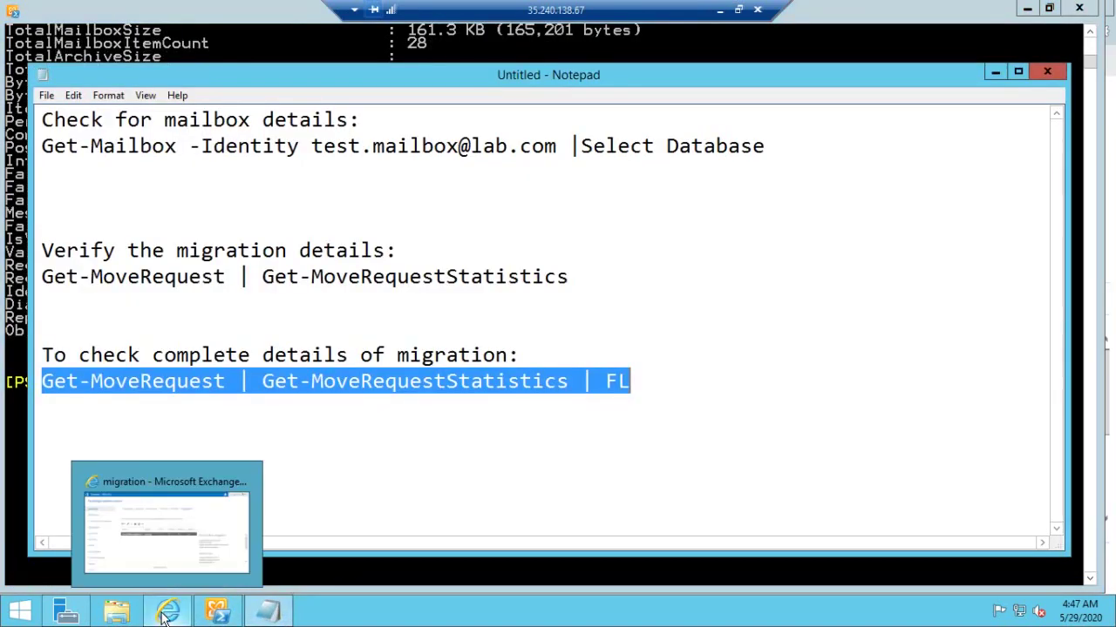
click(163, 615)
click(371, 263)
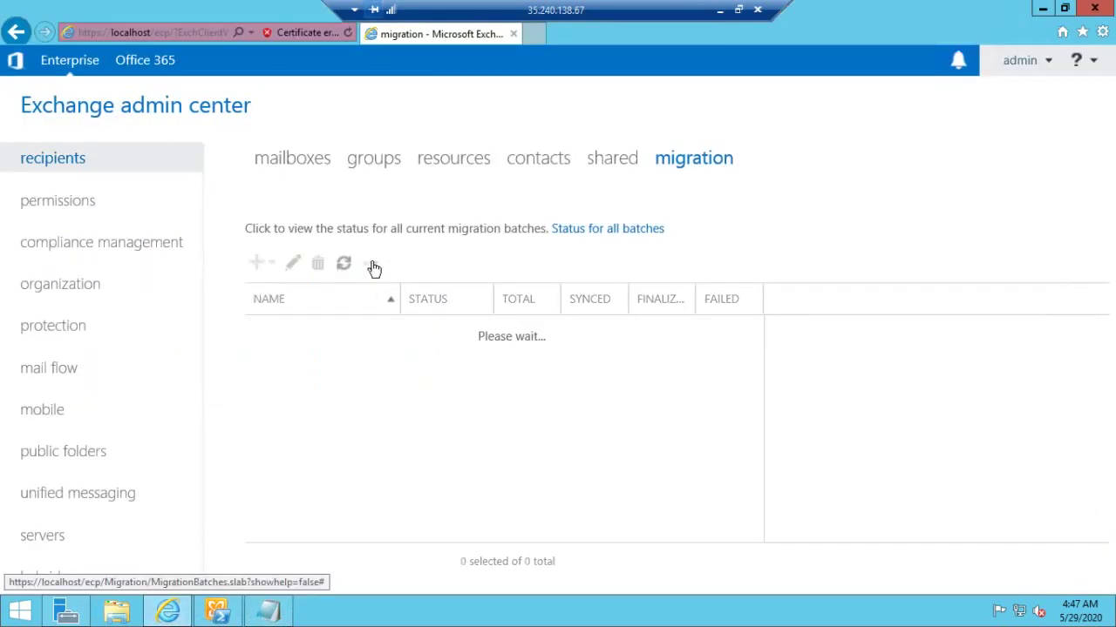
click(343, 263)
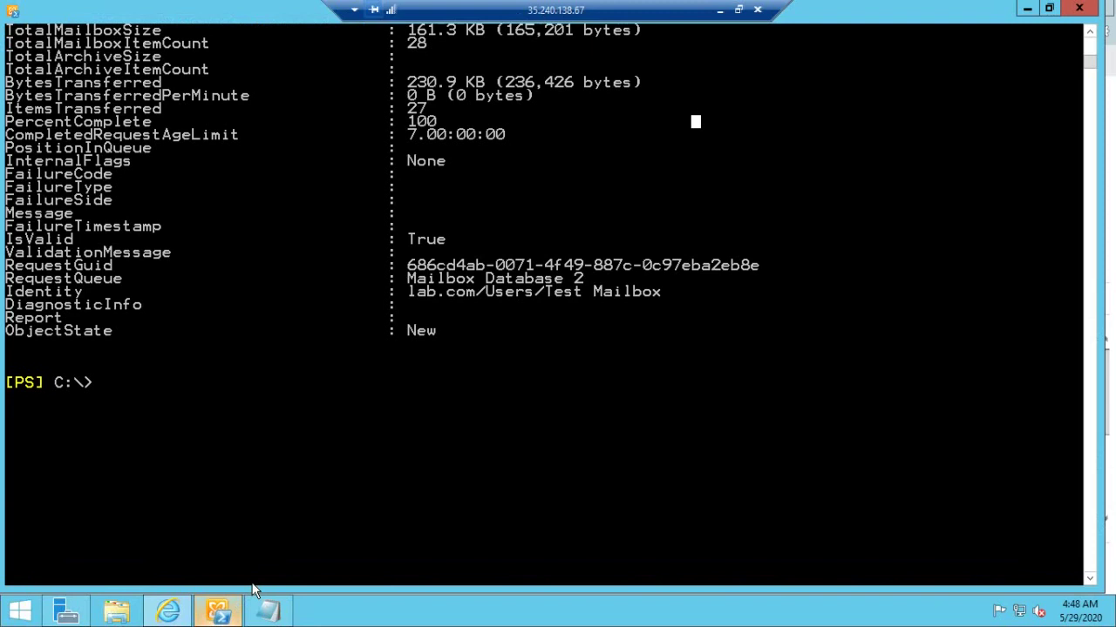
click(216, 612)
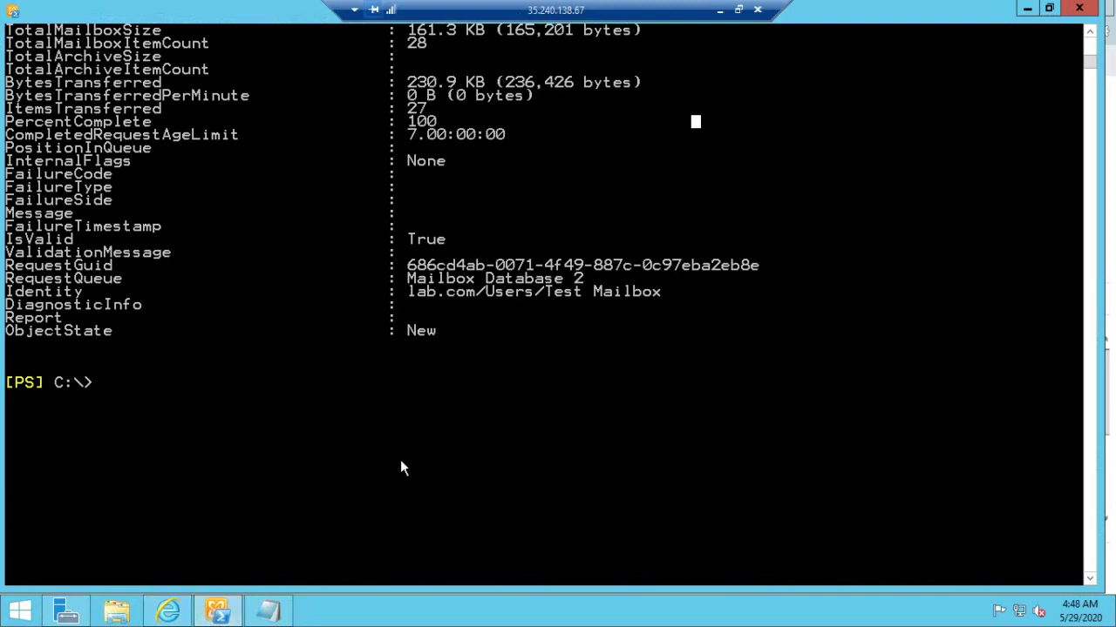
Rerun Get-MoveRequest | Get-MoveRequestStatistics without '| FL', showing Test Mailbox Completed, 161.3 KB, 100 percent.
key(Up)
key(BackSpace)
key(BackSpace)
key(BackSpace)
key(BackSpace)
key(BackSpace)
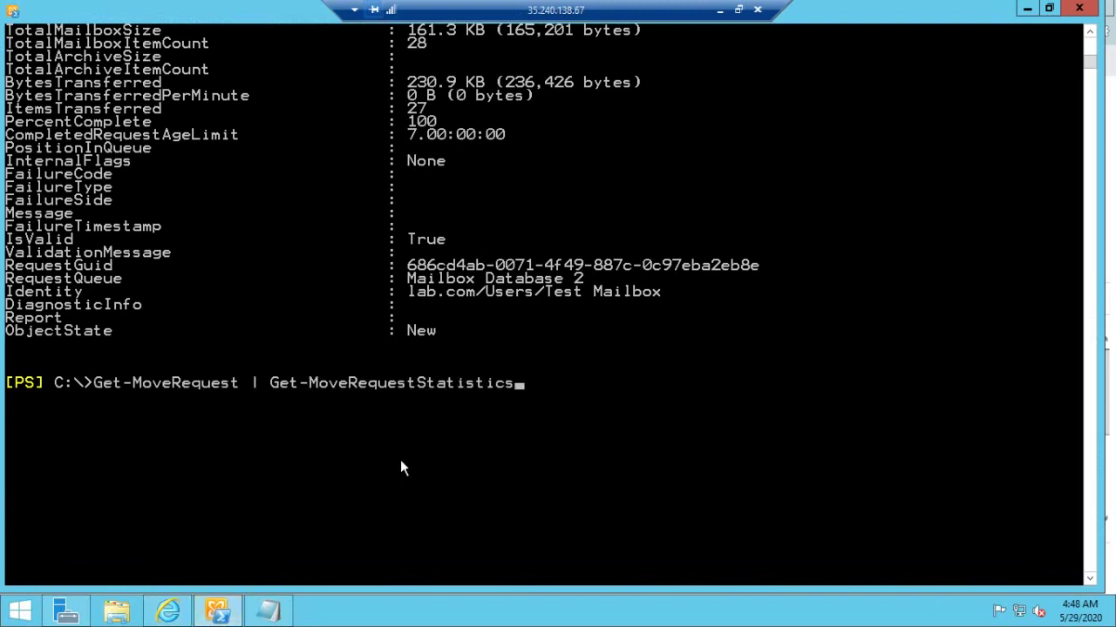
key(Return)
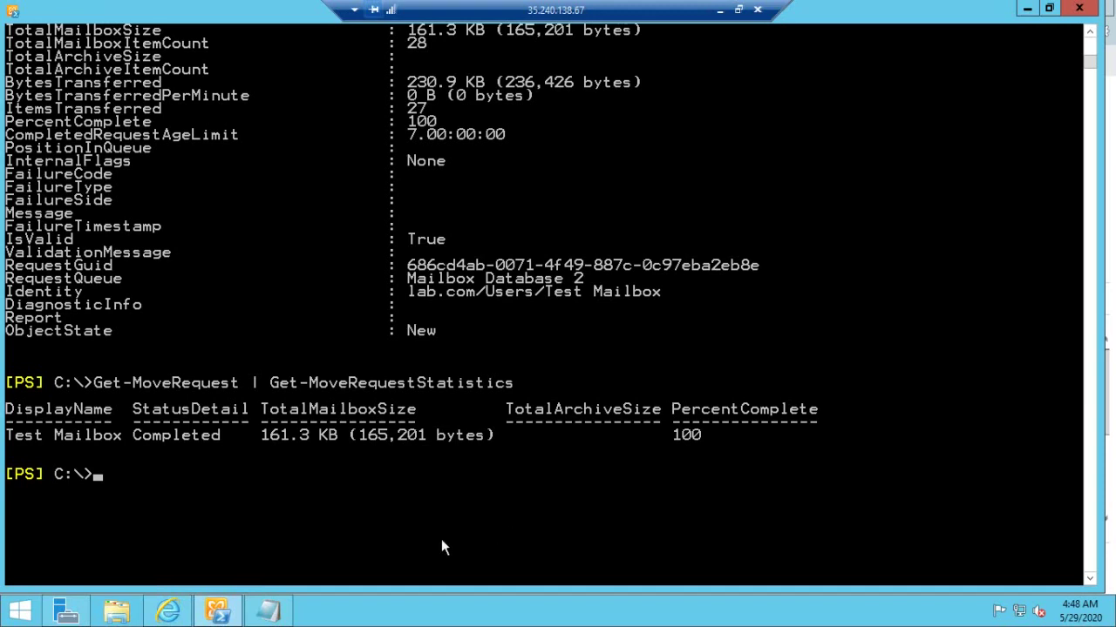
click(270, 610)
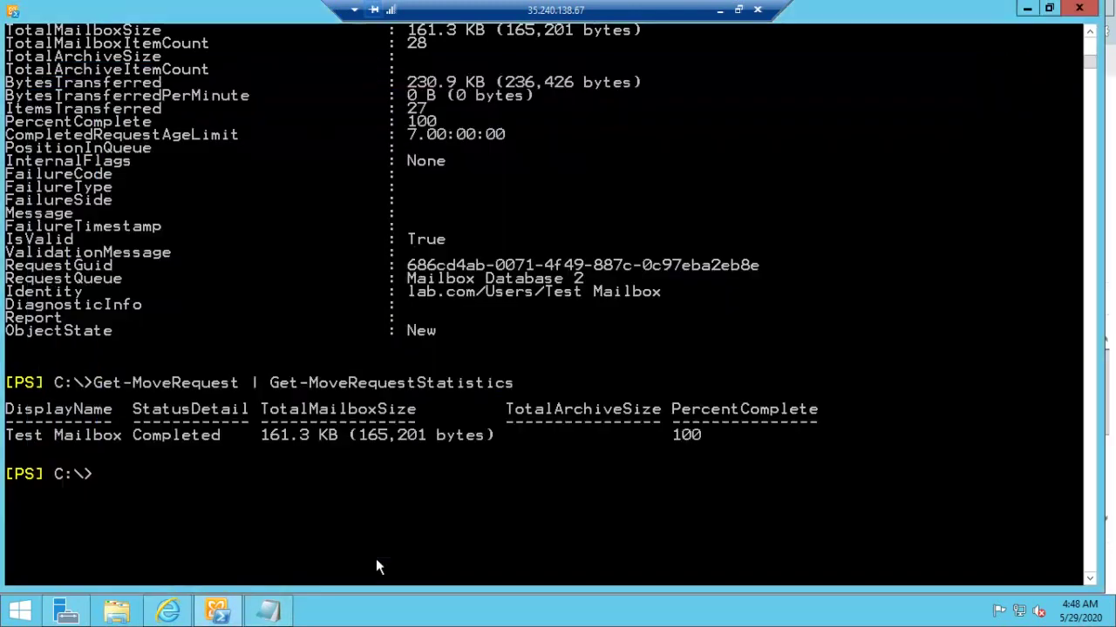
click(375, 559)
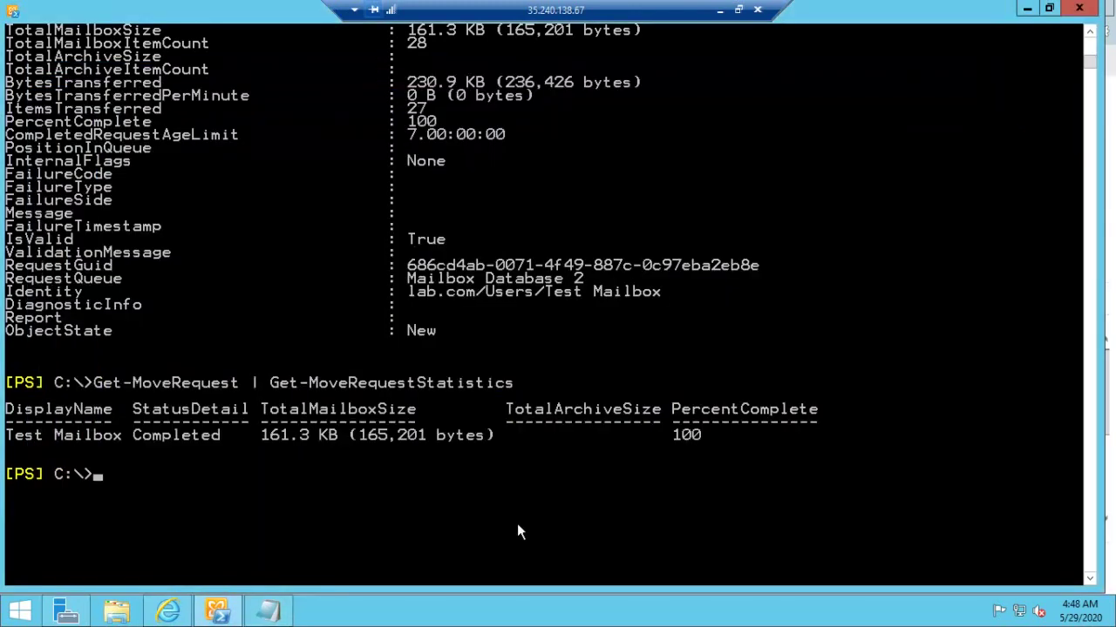